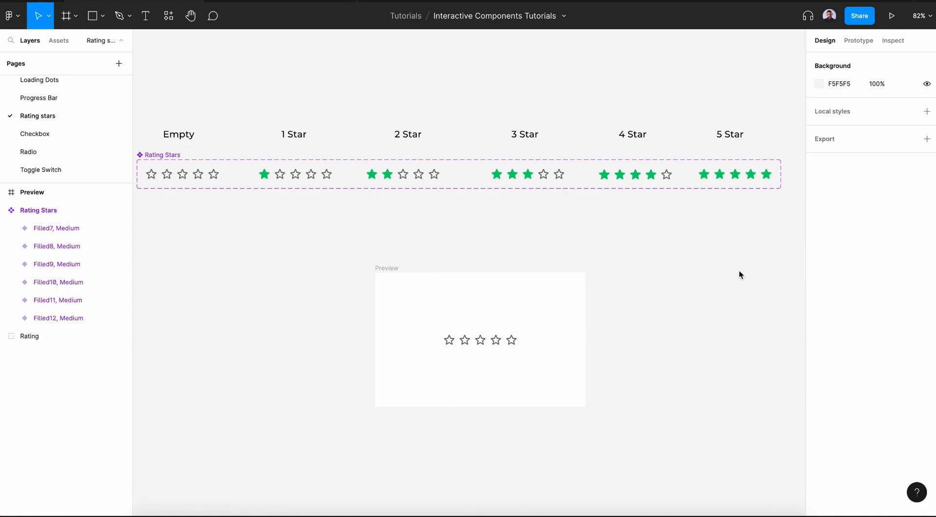
- Select the Preview frame, present it as a prototype and try rating by selecting the stars
left_click(387, 267)
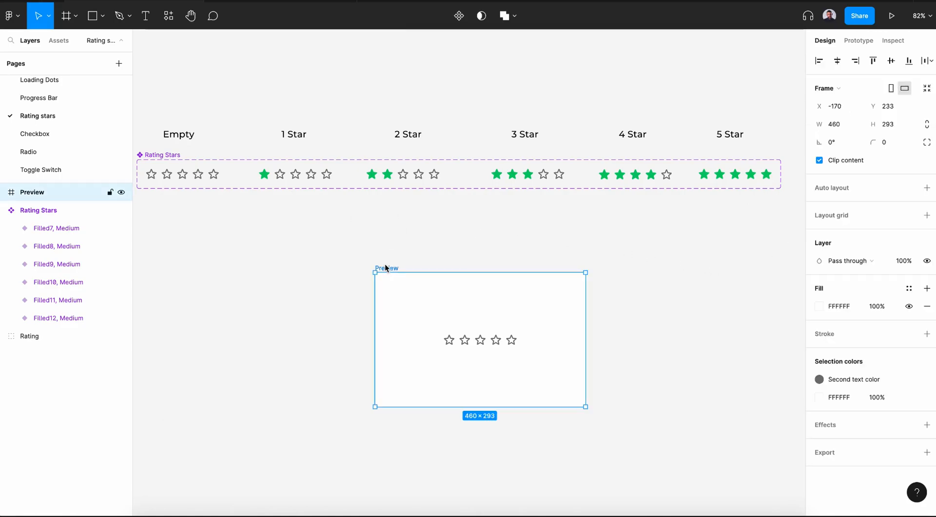
left_click(297, 1)
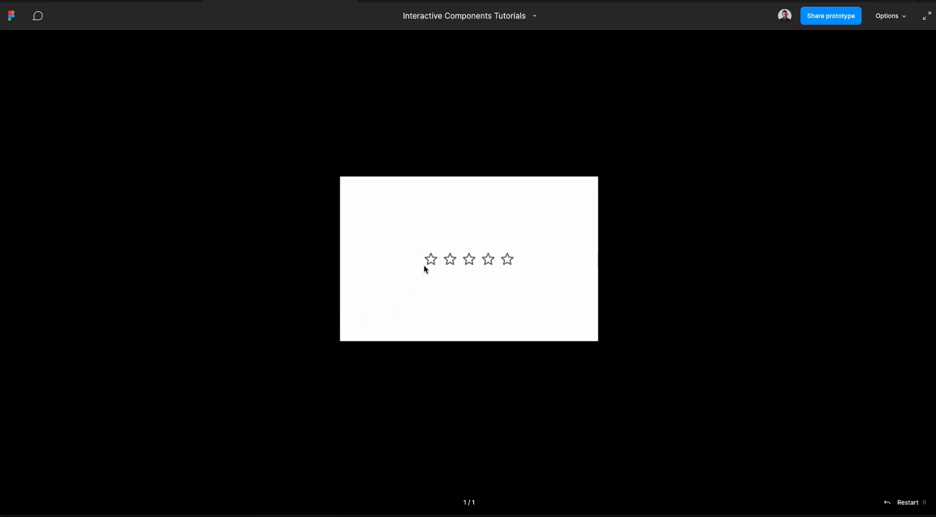
left_click(508, 262)
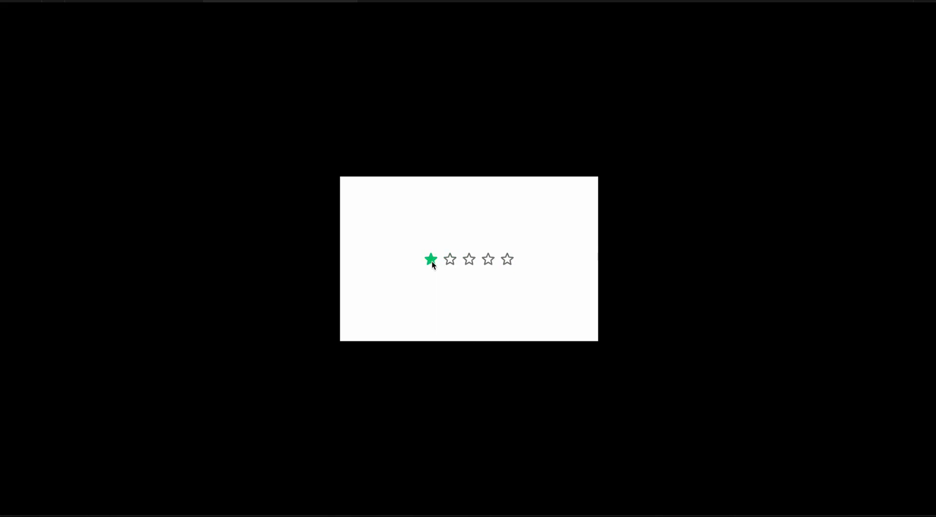
left_click(476, 327)
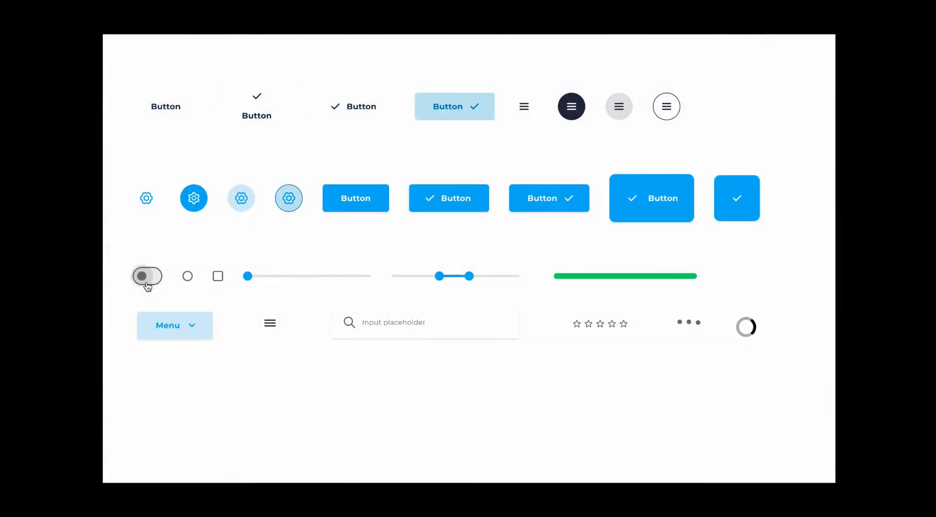
- Try the interactive toggle, radio, checkbox, sliders and menu components in the demo prototype
left_click(221, 281)
left_click_drag(249, 277, 367, 277)
left_click_drag(440, 277, 397, 285)
left_click_drag(469, 276, 514, 276)
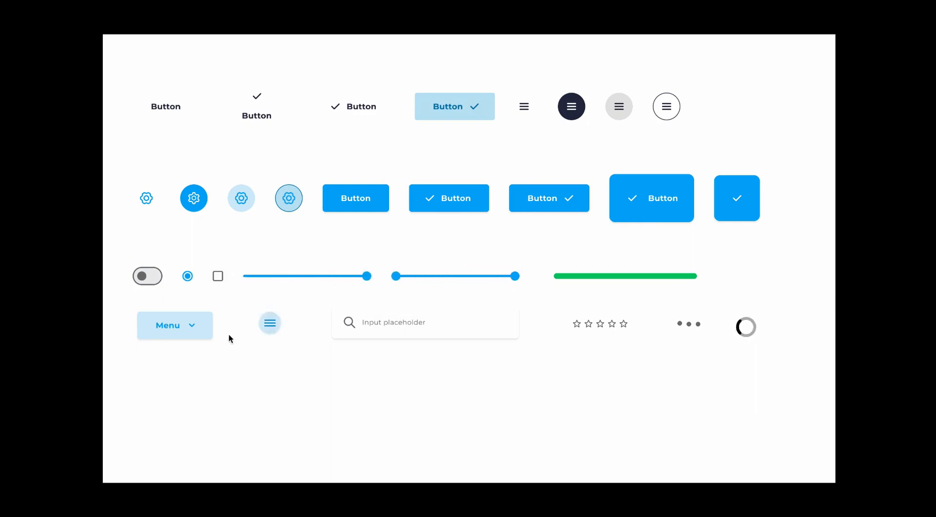
left_click(270, 324)
left_click(396, 322)
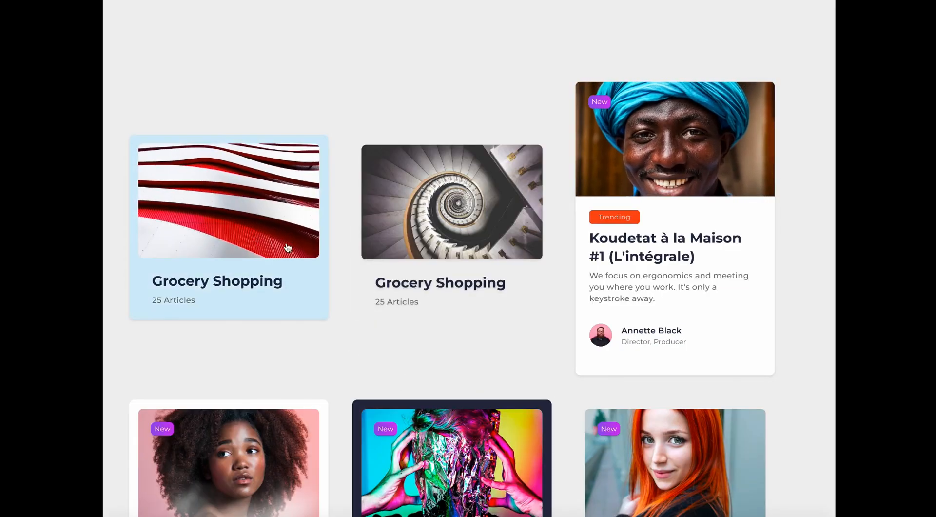
- Scroll through the card prototype and hover the cards to see their interactive states
scroll(671, 235, "down", 7)
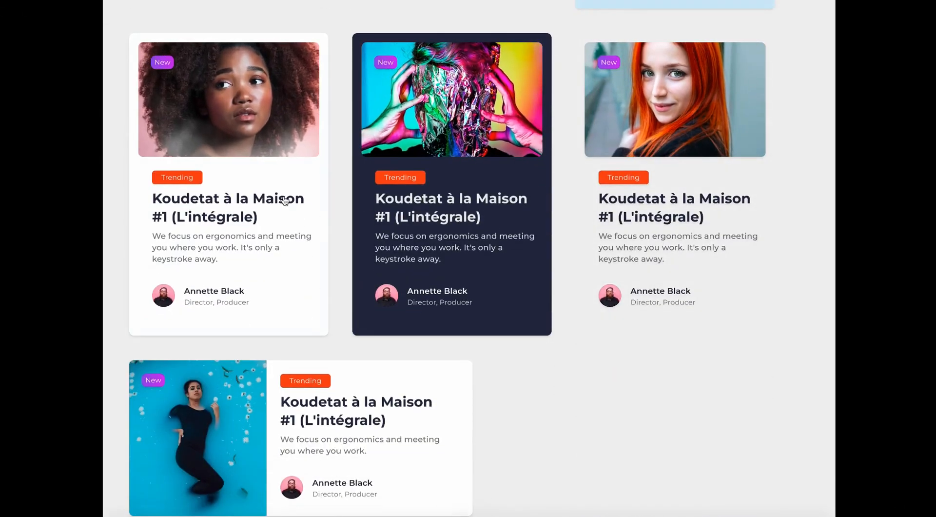
scroll(287, 198, "down", 5)
scroll(285, 198, "down", 3)
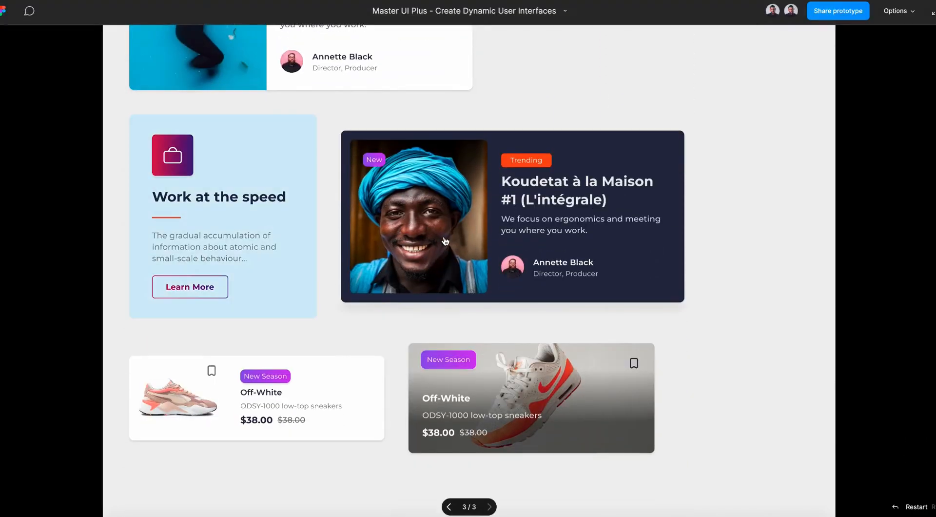
scroll(489, 289, "down", 4)
left_click(472, 281)
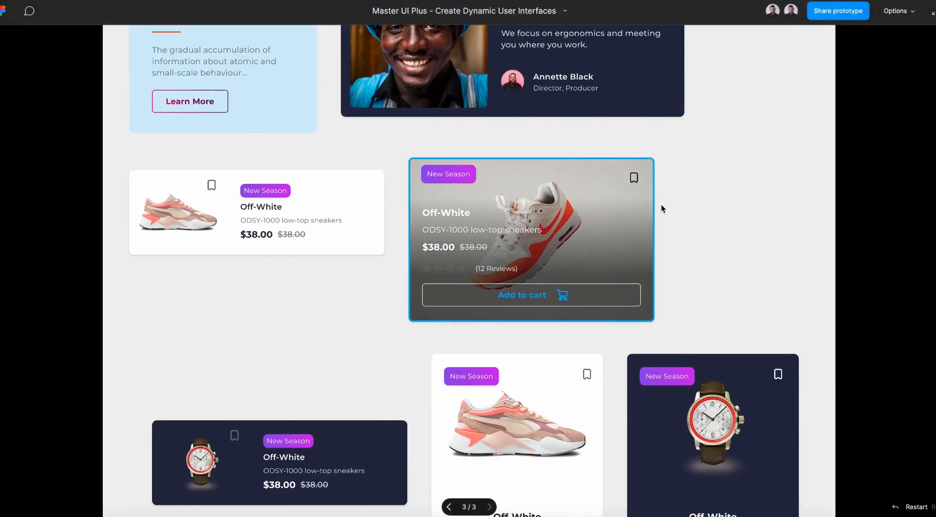
left_click(281, 279)
scroll(410, 361, "down", 4)
mouse_move(578, 185)
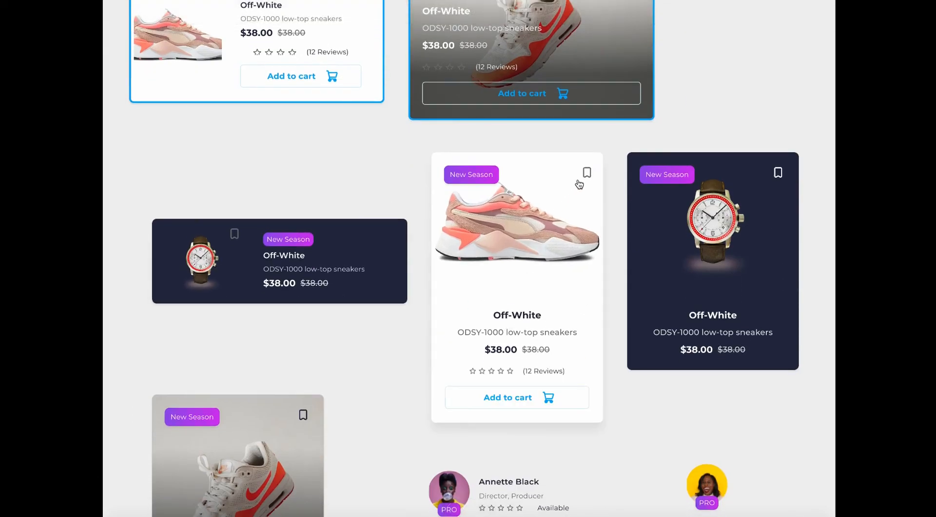
left_click(544, 289)
scroll(673, 366, "down", 2)
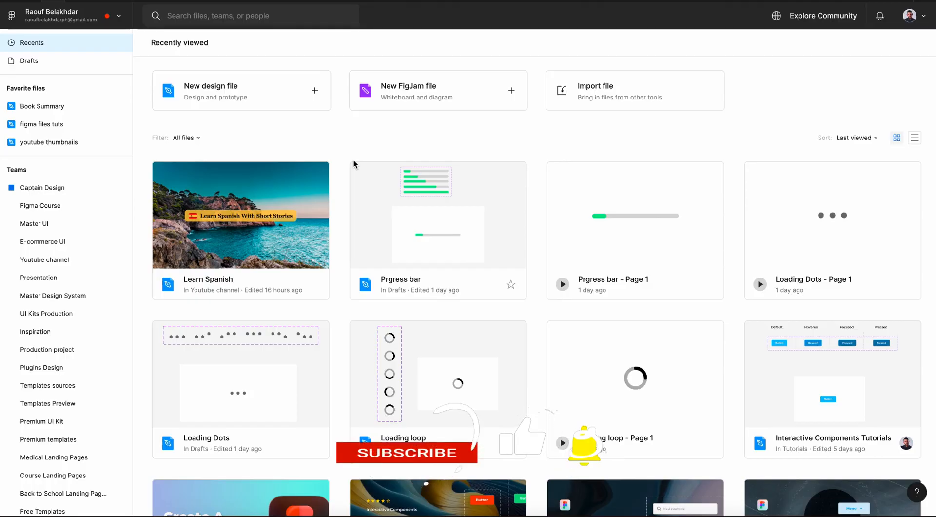
- Create a new design file and name it Rating stars
left_click(220, 89)
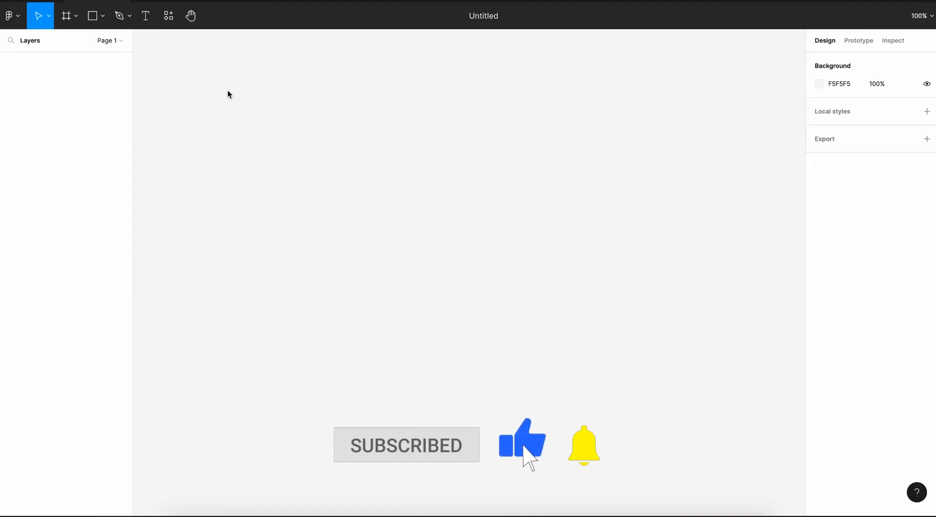
left_click(495, 15)
type("Rating stars")
key("Return")
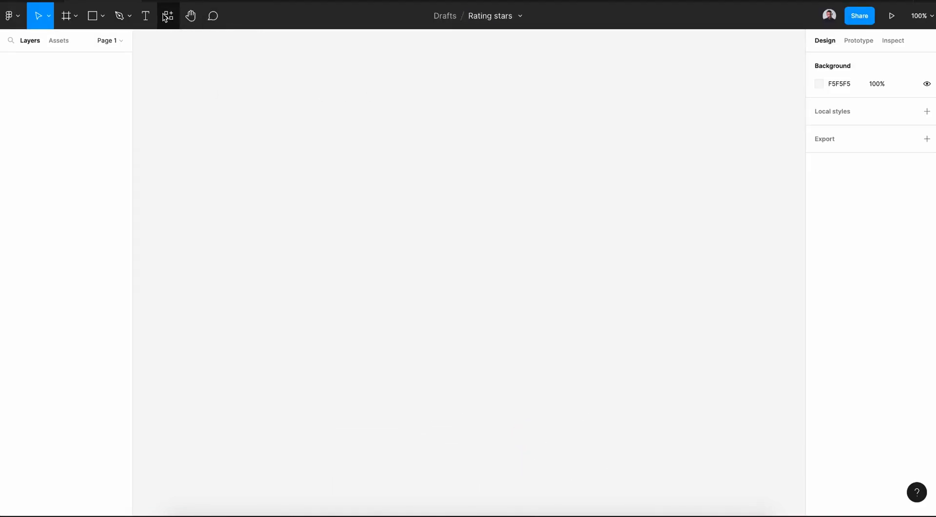
- Launch the Iconify plugin and search its icons for star
left_click(164, 17)
left_click(224, 40)
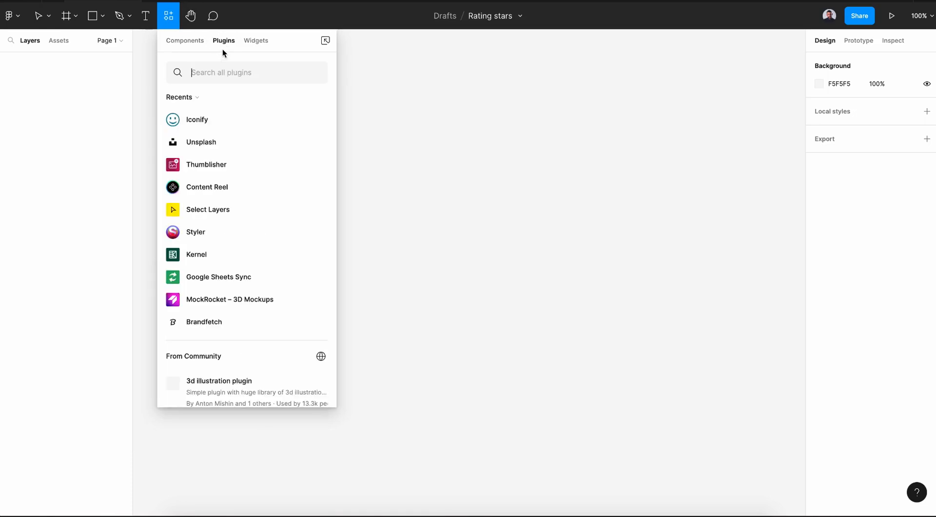
type("ico")
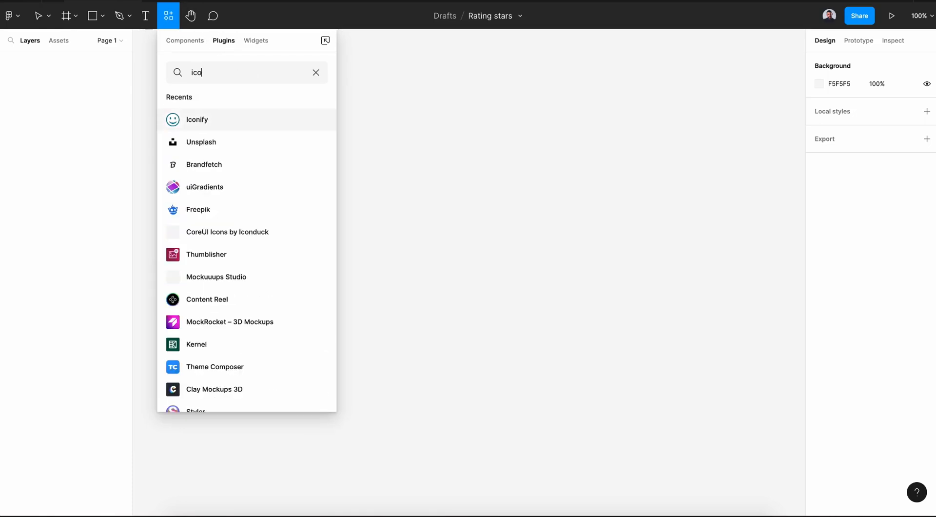
type("nify")
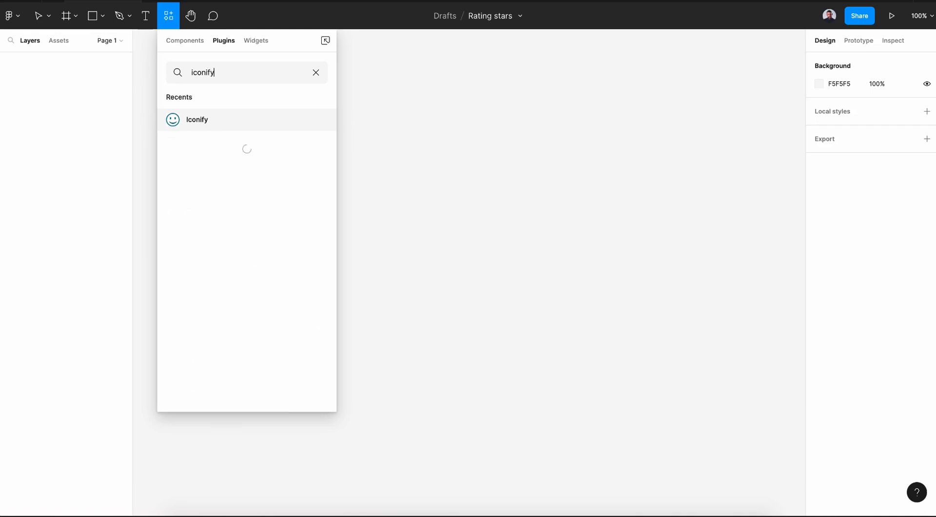
left_click(312, 121)
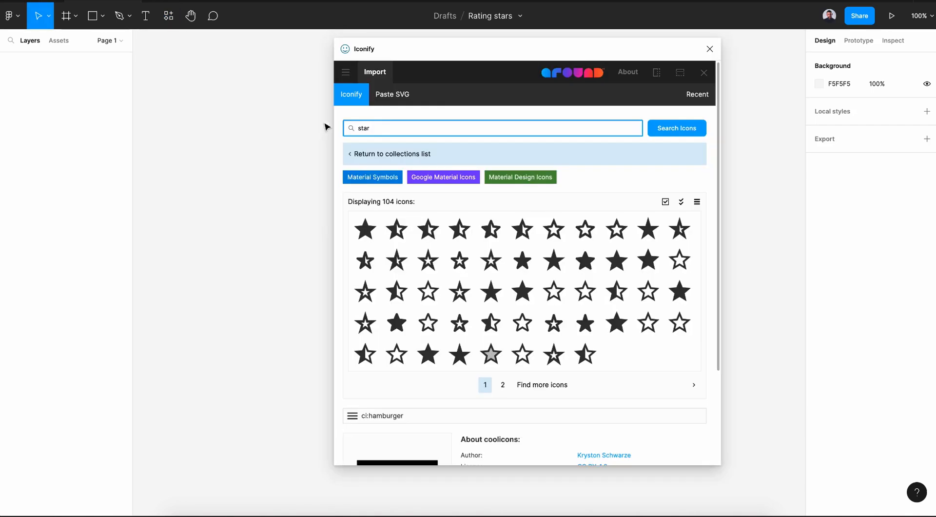
double_click(384, 126)
left_click(666, 130)
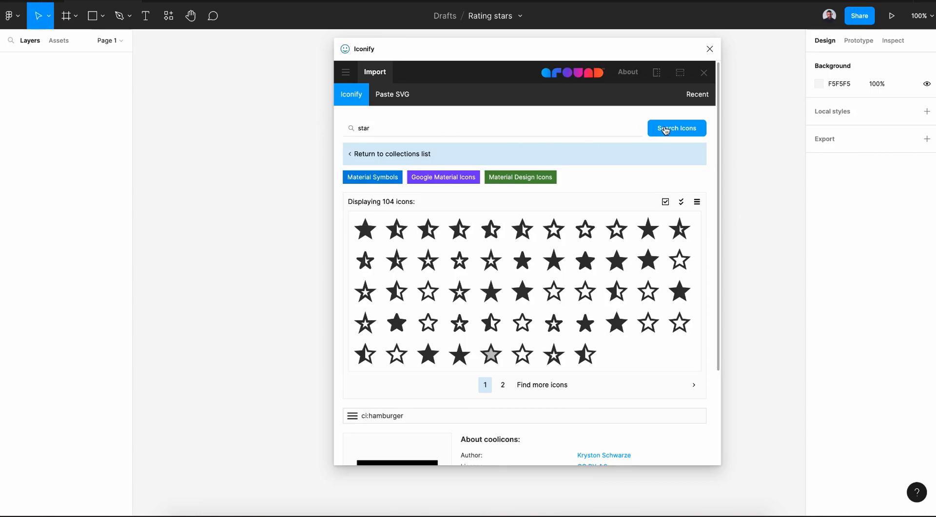
- Import an outline star and a filled star icon onto the canvas and close the plugin
left_click_drag(557, 237, 286, 236)
left_click_drag(649, 239, 283, 260)
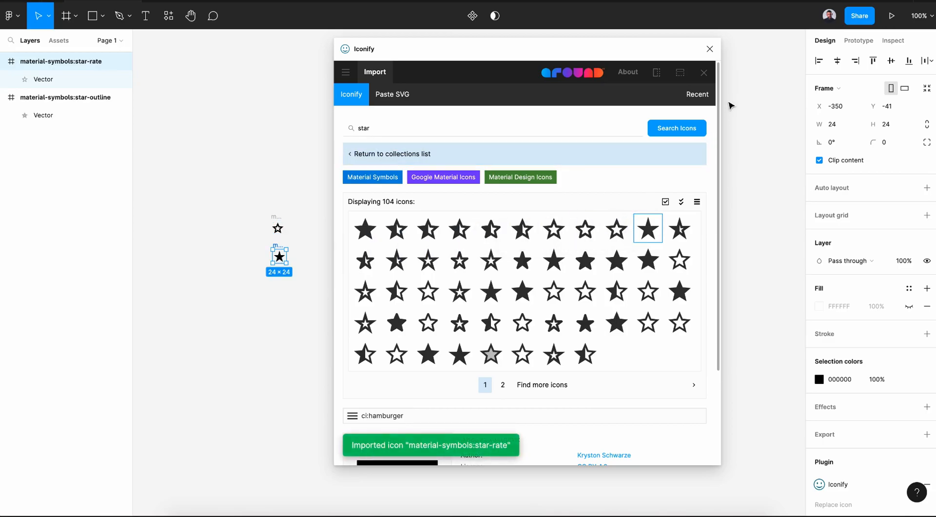
left_click(710, 49)
- Move the outline star and duplicate it four times to make a row of five
scroll(215, 263, "up", 5)
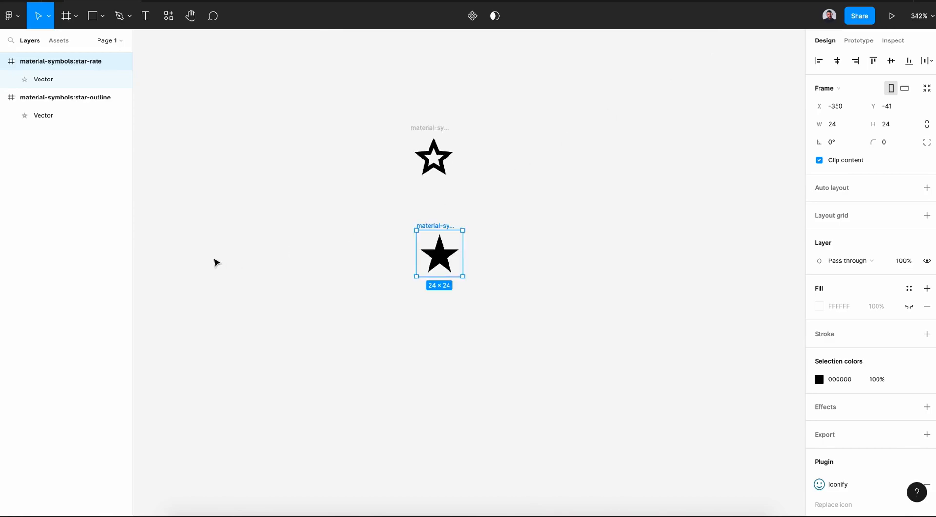
scroll(217, 259, "right", 3)
scroll(217, 259, "up", 2)
left_click_drag(361, 176, 500, 169)
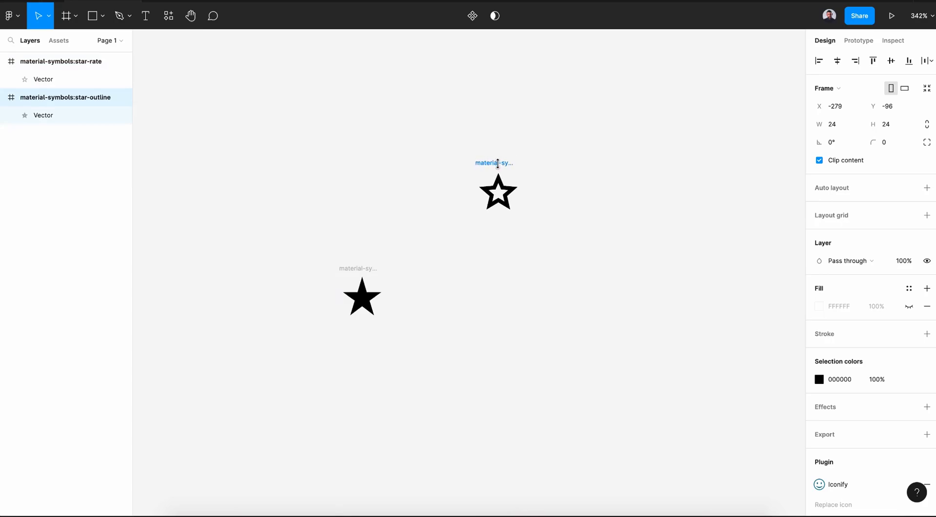
scroll(501, 169, "right", 5)
scroll(502, 168, "up", 1)
scroll(501, 169, "right", 3)
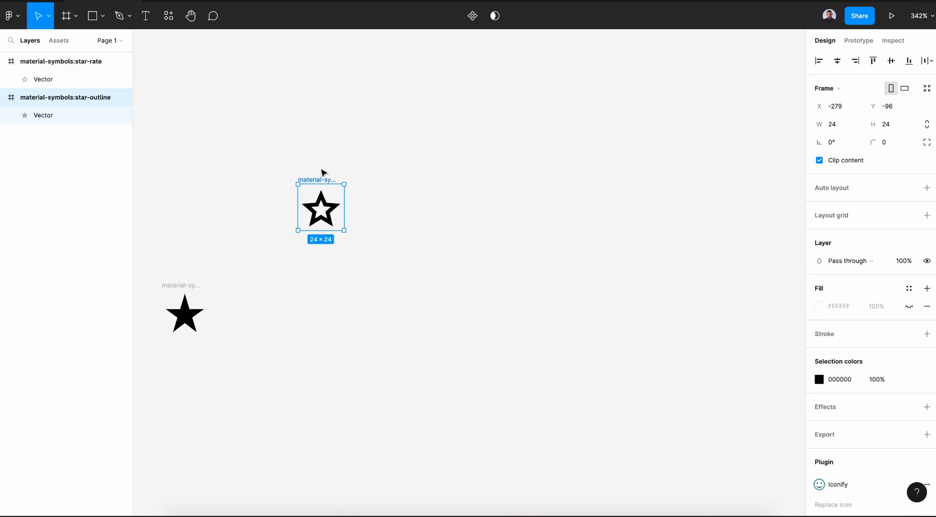
left_click_drag(322, 175, 367, 190)
key("ctrl+d")
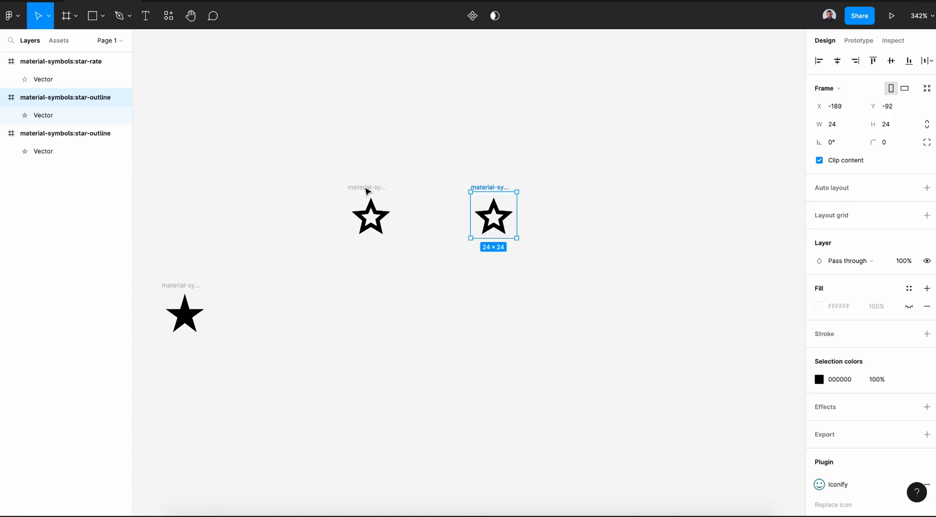
key("ctrl+d")
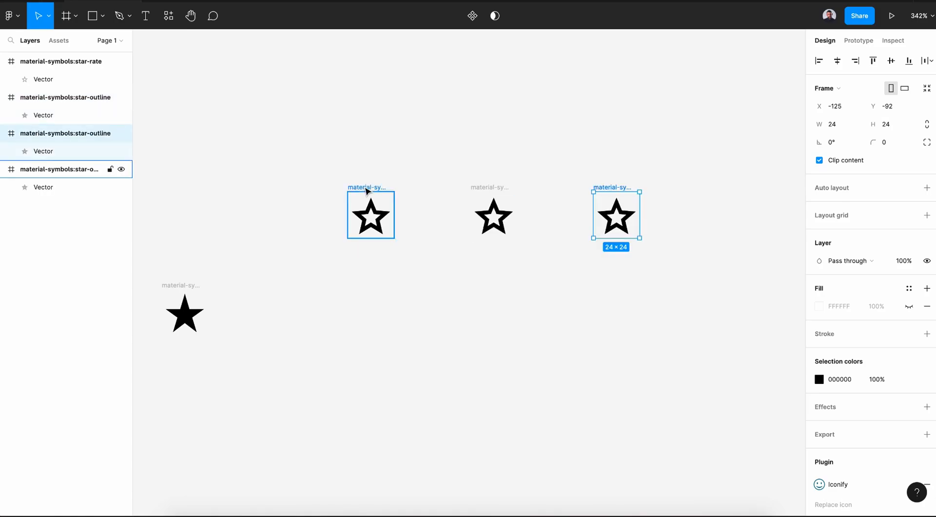
key("ctrl+d")
scroll(342, 180, "right", 3)
key("ctrl+d")
- Set the spacing between the five outline stars to 10
left_click_drag(185, 143, 774, 343)
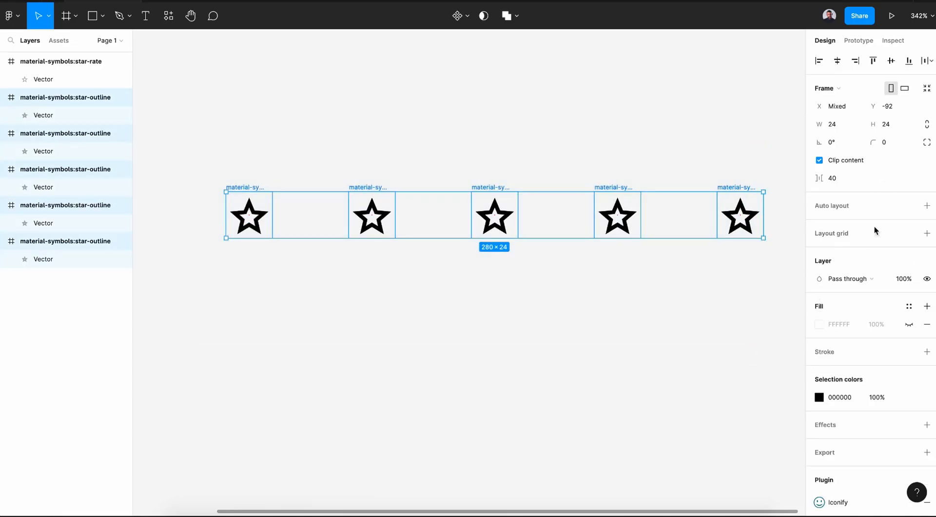
left_click(836, 180)
key("Return")
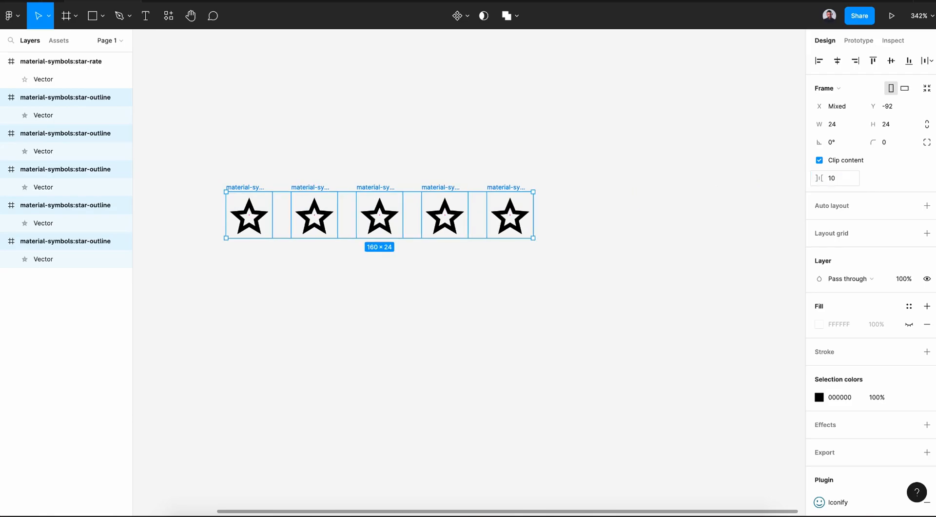
- Turn the five stars into a component named Rating stars
left_click(466, 21)
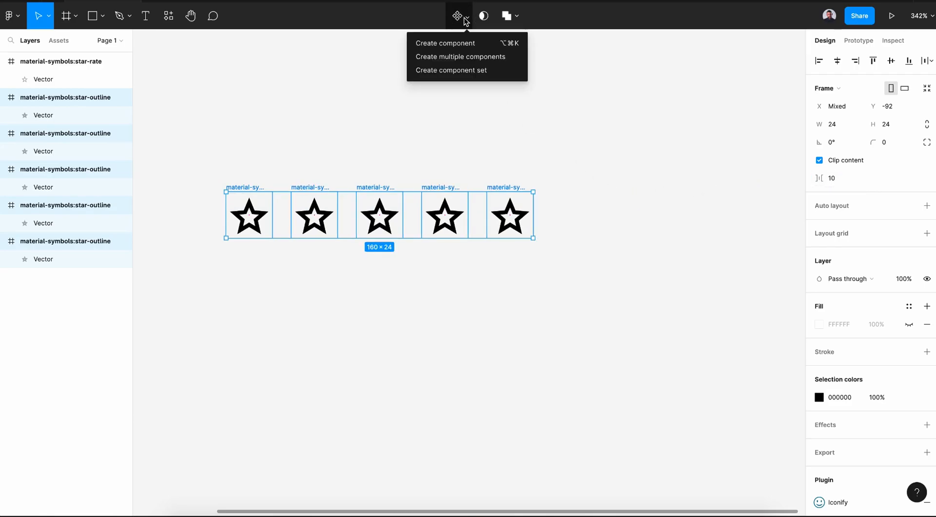
left_click(427, 44)
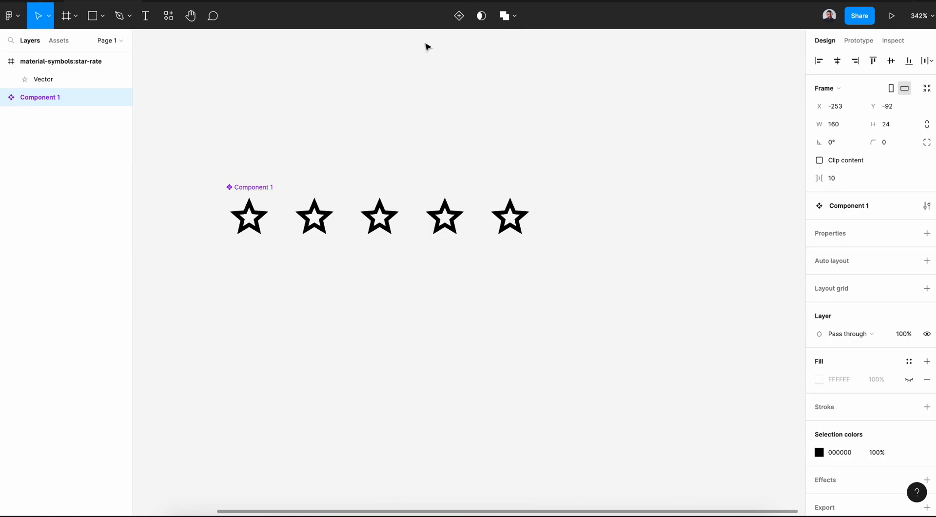
double_click(51, 99)
type("R")
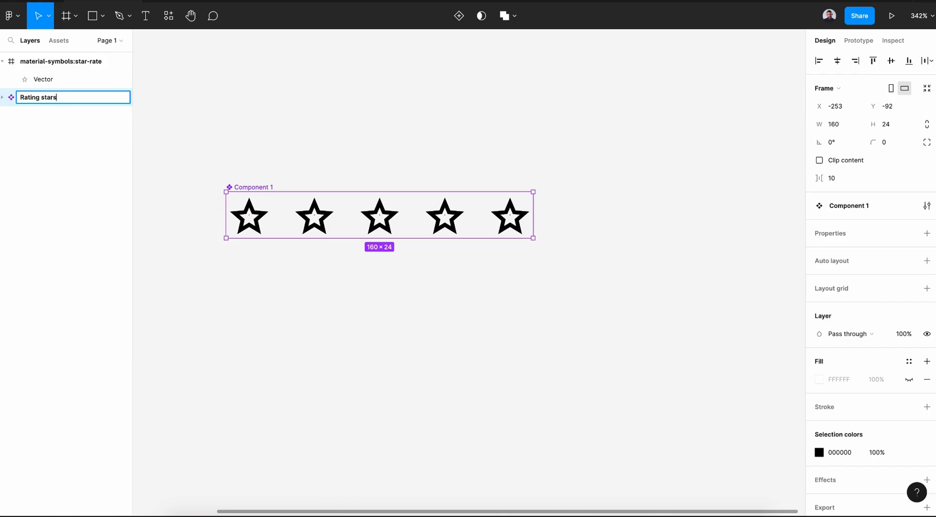
type("ating stars")
key("Return")
- Add a second variant to the component and rename the variant property to States
scroll(556, 51, "down", 3)
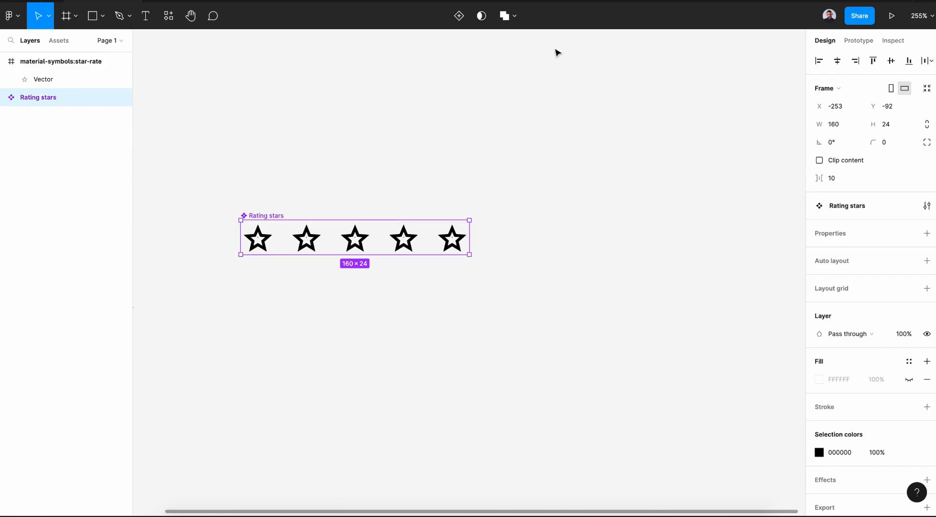
left_click(459, 18)
left_click(251, 189)
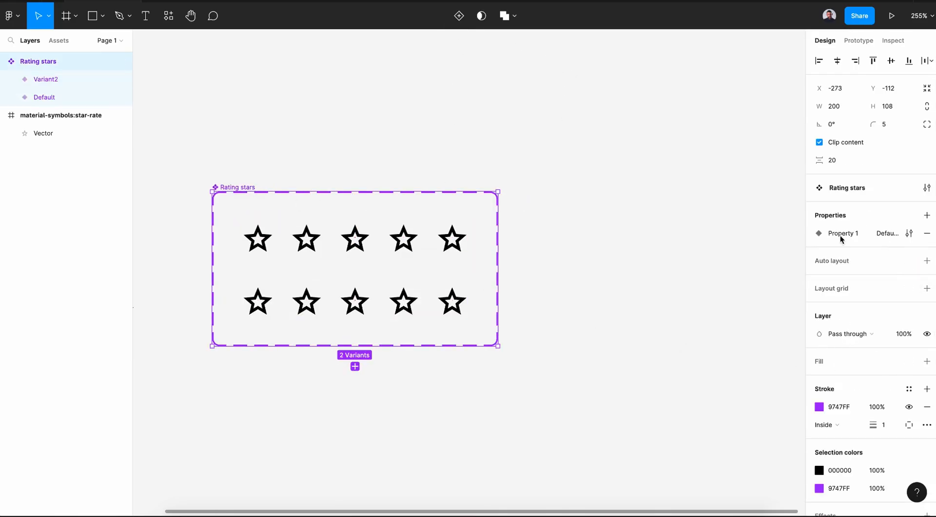
left_click(908, 234)
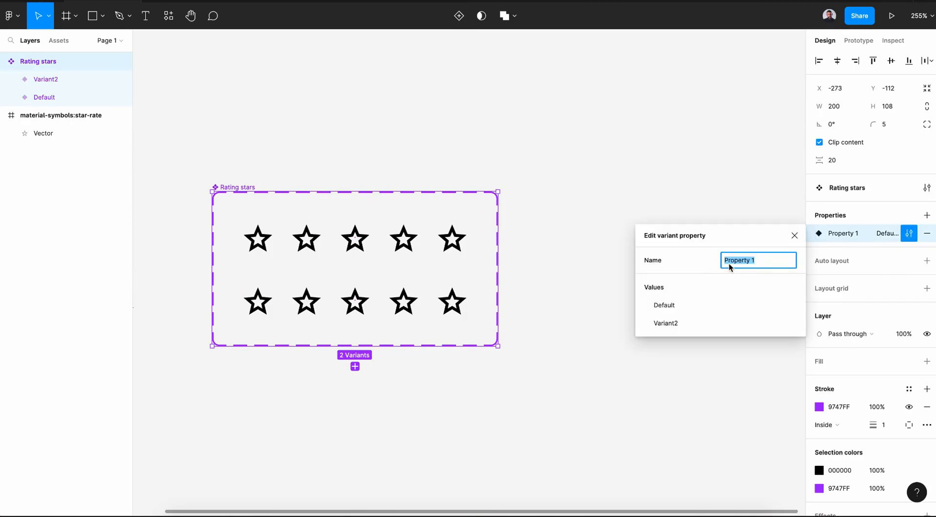
type("States")
- Set the first variant's States value to Empty
left_click(356, 244)
left_click(880, 272)
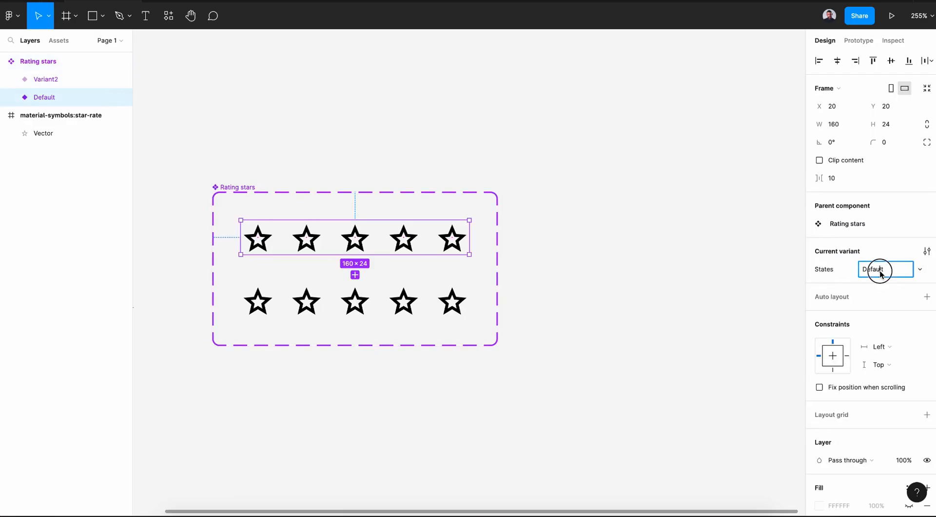
type("Emp")
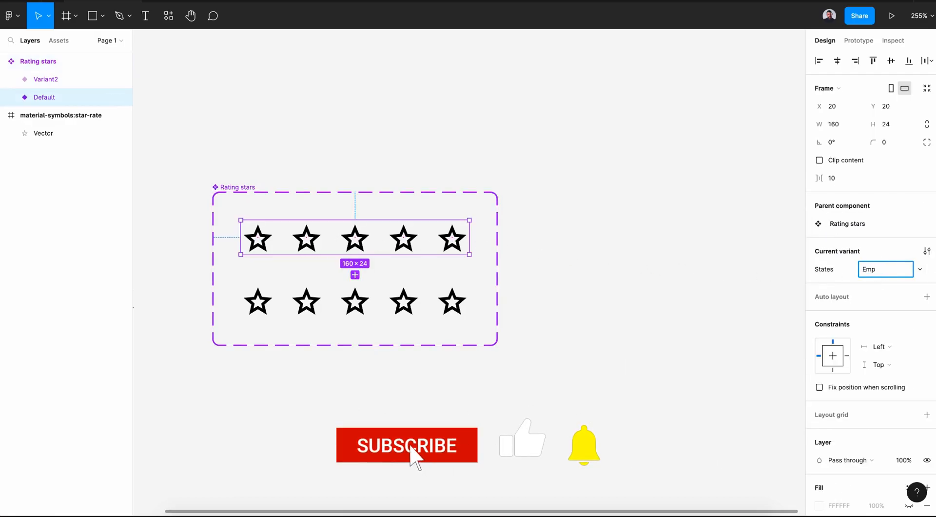
type("ty")
- Set the second variant's States value to 1 star
left_click(418, 302)
left_click(876, 269)
type("1 star")
key("Return")
left_click(650, 356)
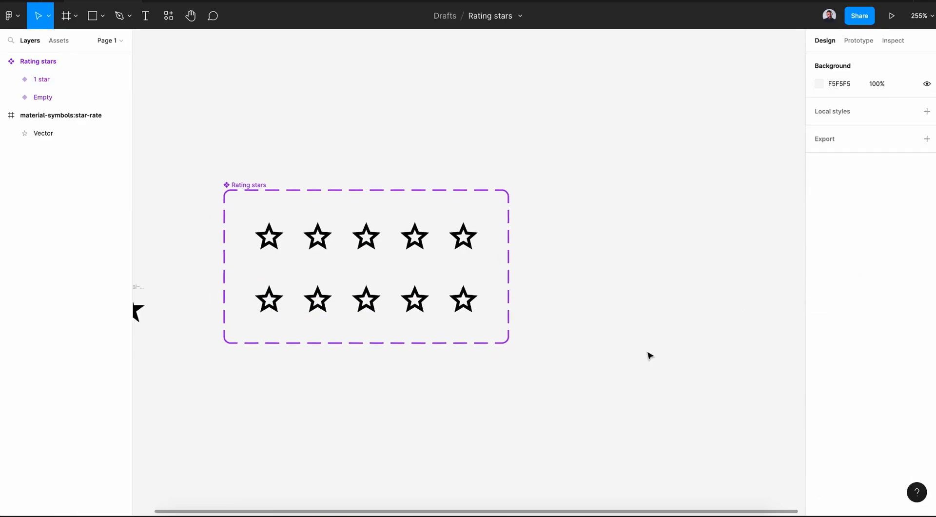
- Place the filled star icon over the first star of the 1 star variant and move it to the top of that variant's layers
scroll(651, 355, "left", 5)
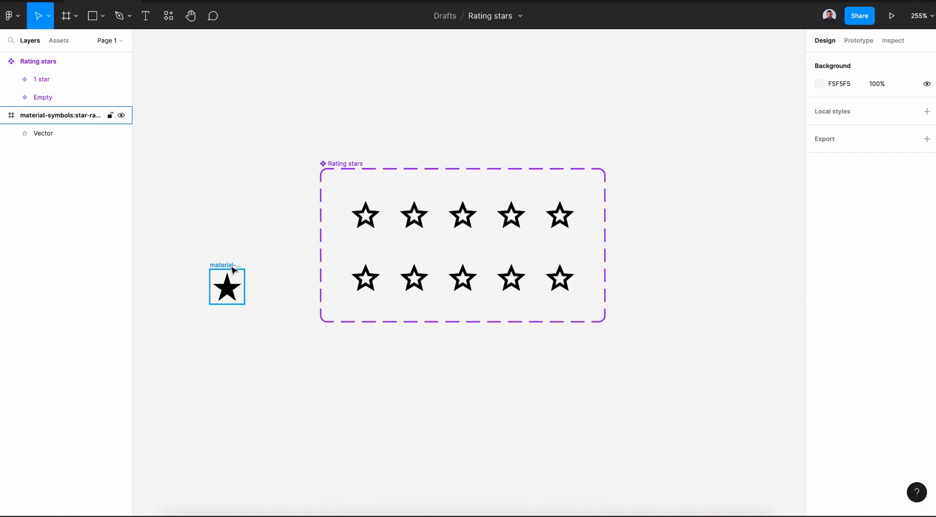
left_click_drag(233, 269, 372, 260)
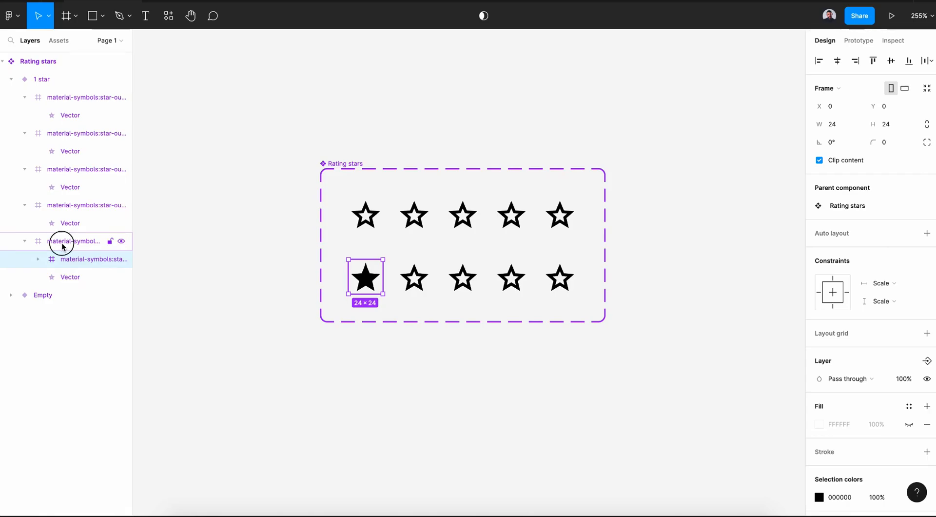
left_click_drag(70, 264, 53, 96)
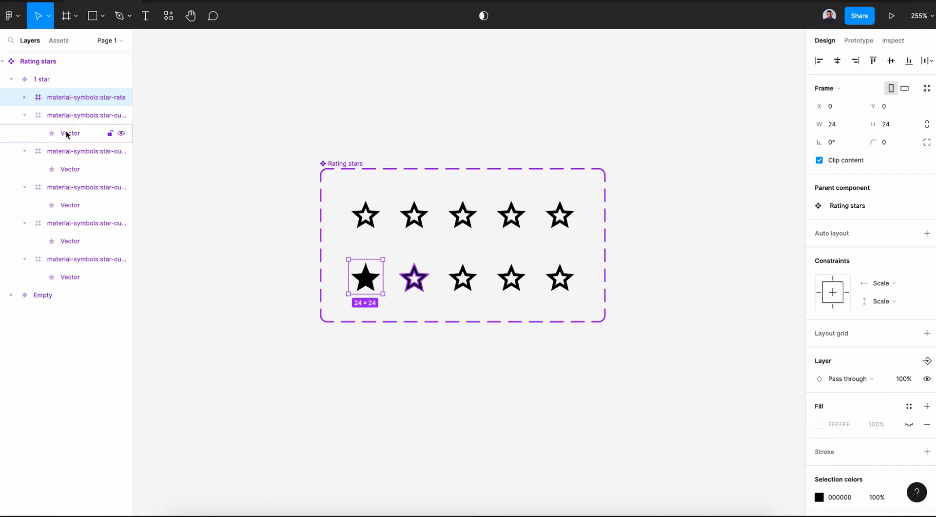
- Recolor the filled star in the 1 star variant to green 19E269
left_click(454, 308)
left_click(460, 287)
left_click(885, 251)
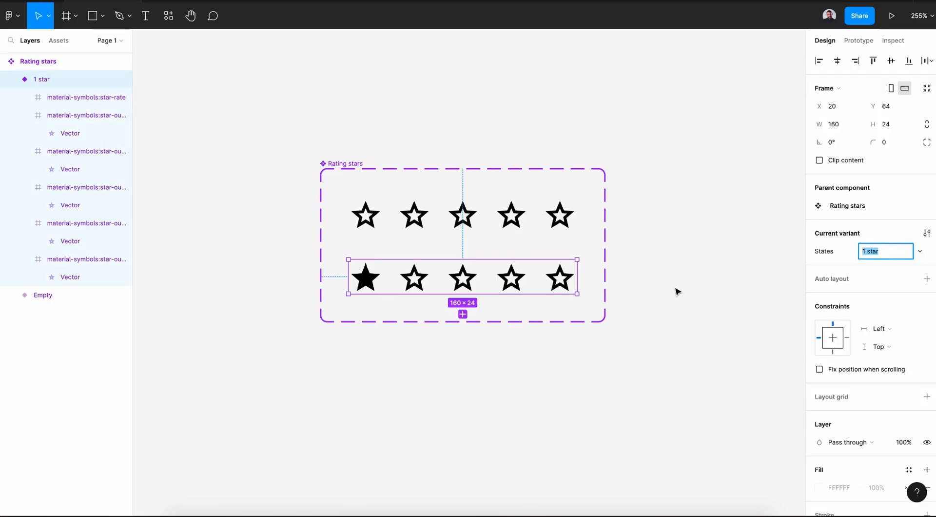
left_click(561, 316)
double_click(370, 285)
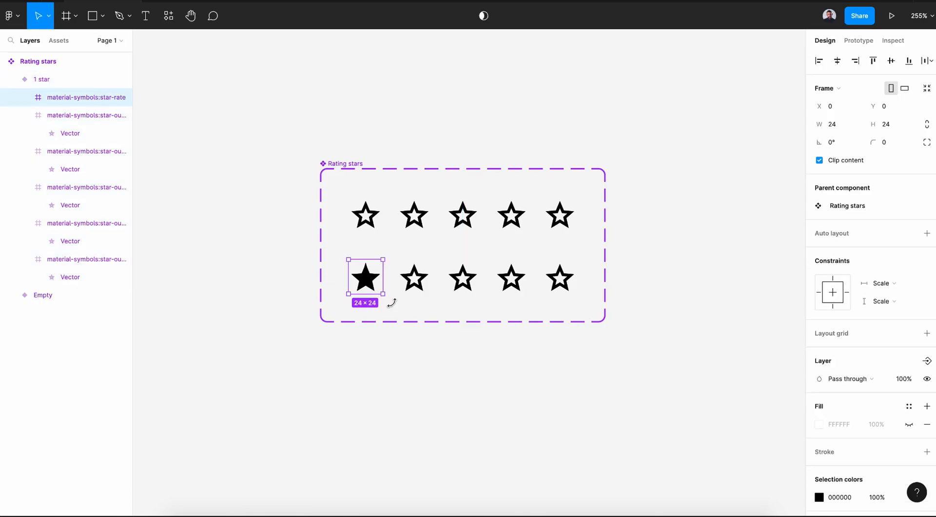
scroll(856, 384, "down", 3)
left_click(819, 345)
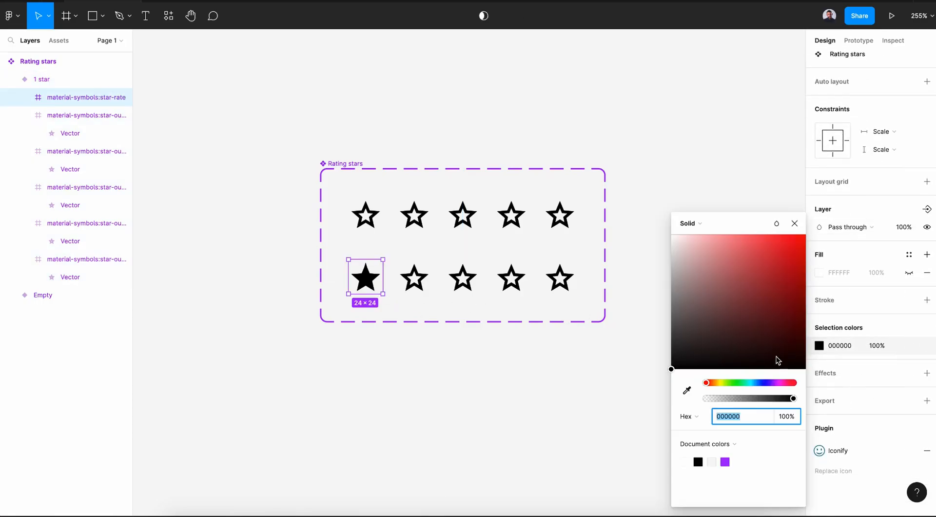
left_click_drag(756, 385, 742, 385)
left_click_drag(780, 272, 792, 249)
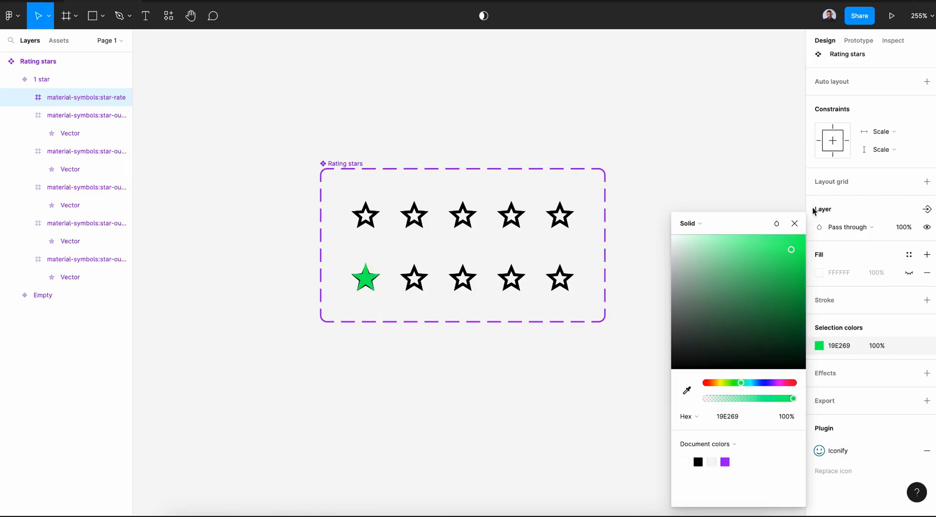
left_click(795, 223)
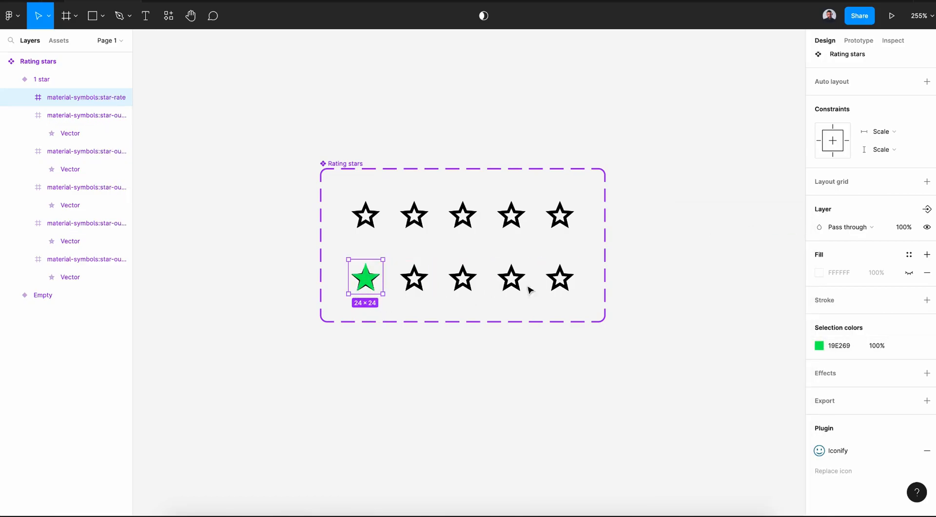
- Resize the green star to 28 × 28
left_click(836, 126)
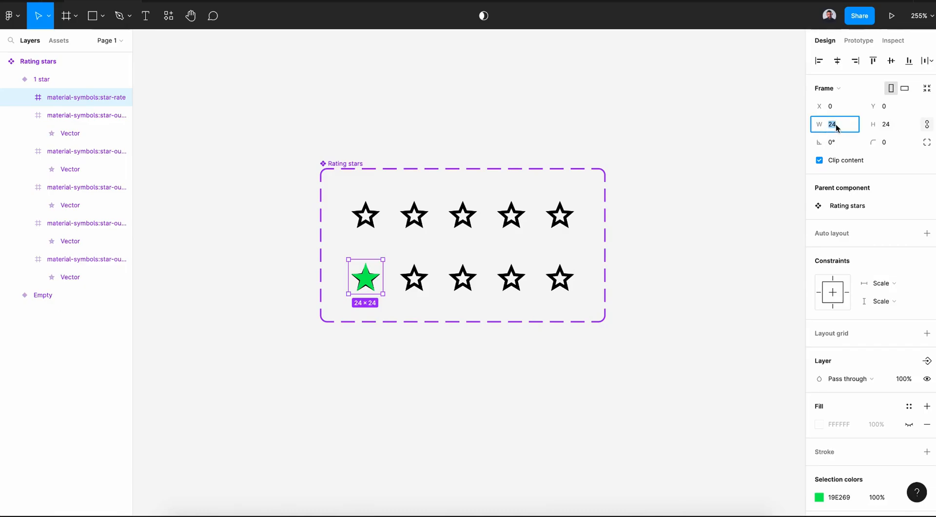
key("Return")
key("Left")
key("Up")
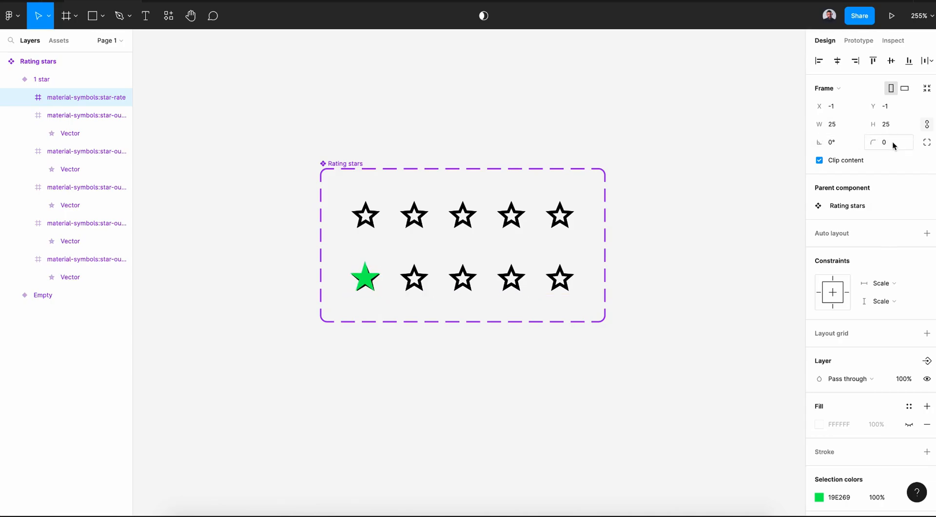
left_click(846, 130)
type("26")
key("Return")
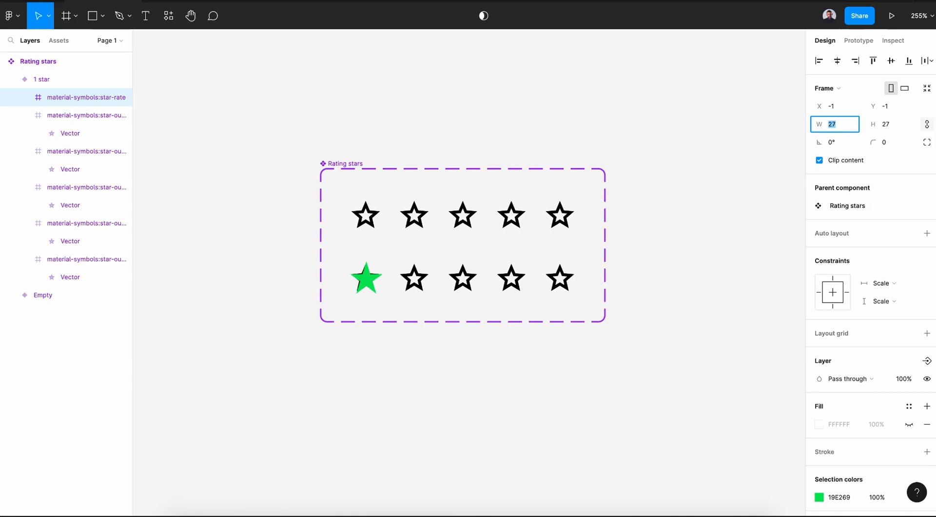
key("Up")
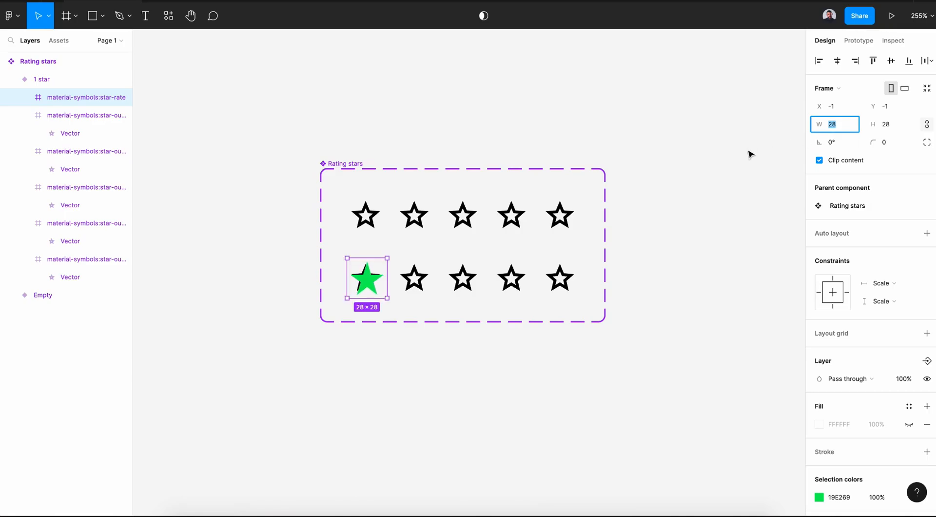
left_click(725, 221)
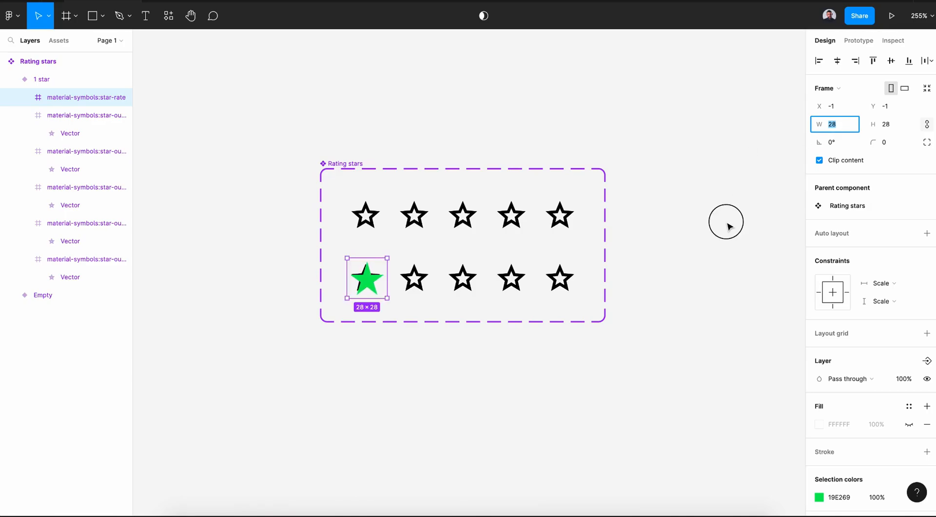
- Nudge the green star one pixel left and one pixel up so it stays centred over the outline star
left_click(366, 282)
key("Left")
key("Up")
left_click(424, 359)
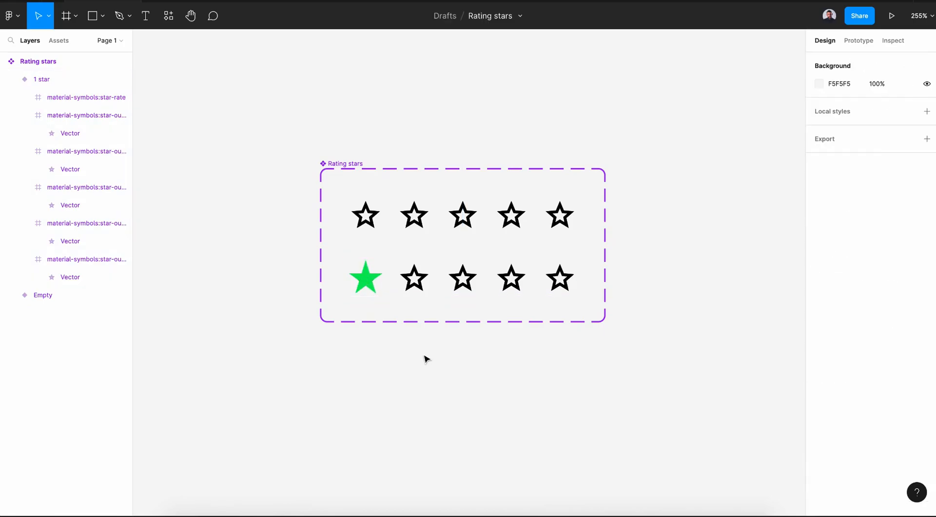
- Change the black outline stars in both variants to a dark grey
left_click(365, 273)
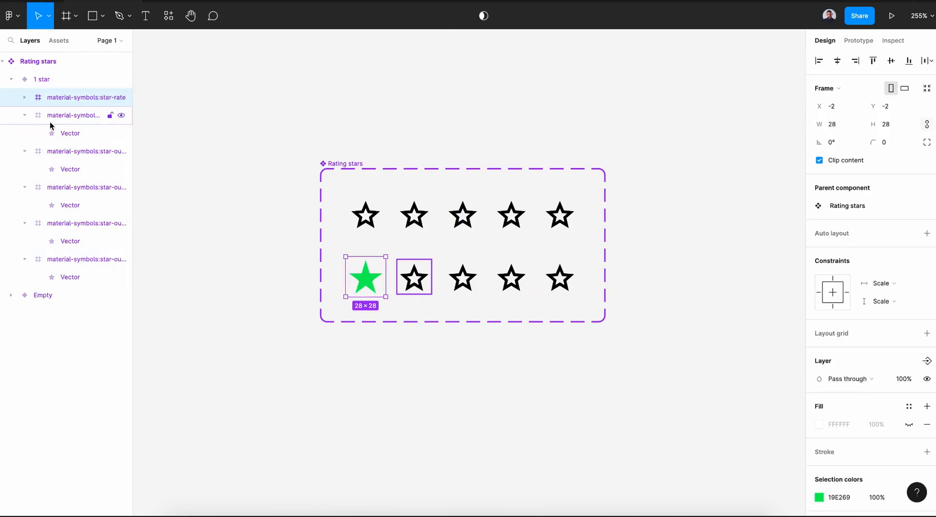
left_click(409, 354)
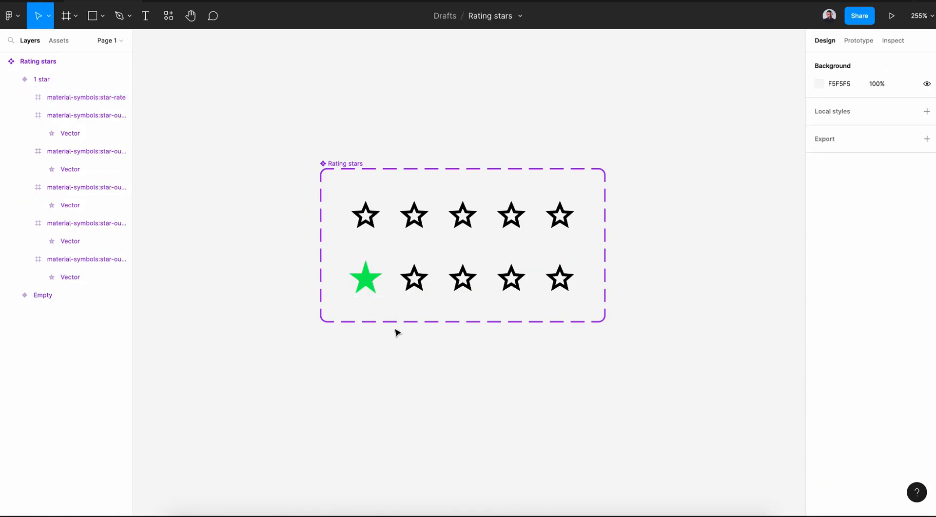
left_click(378, 231)
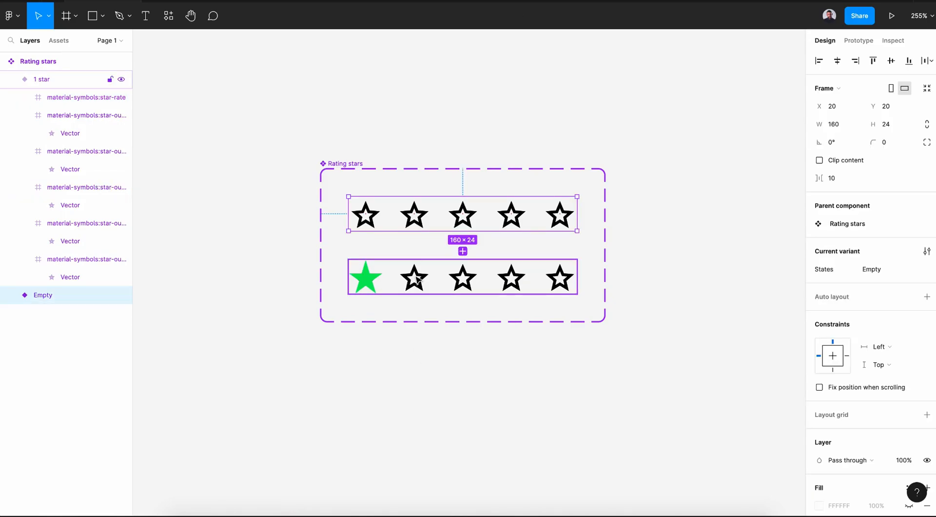
left_click(417, 279, "shift")
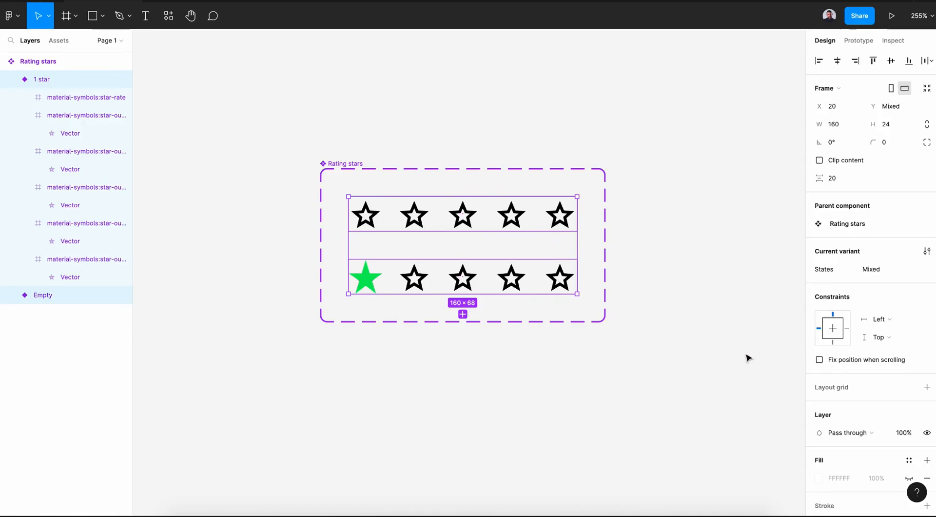
scroll(838, 412, "down", 3)
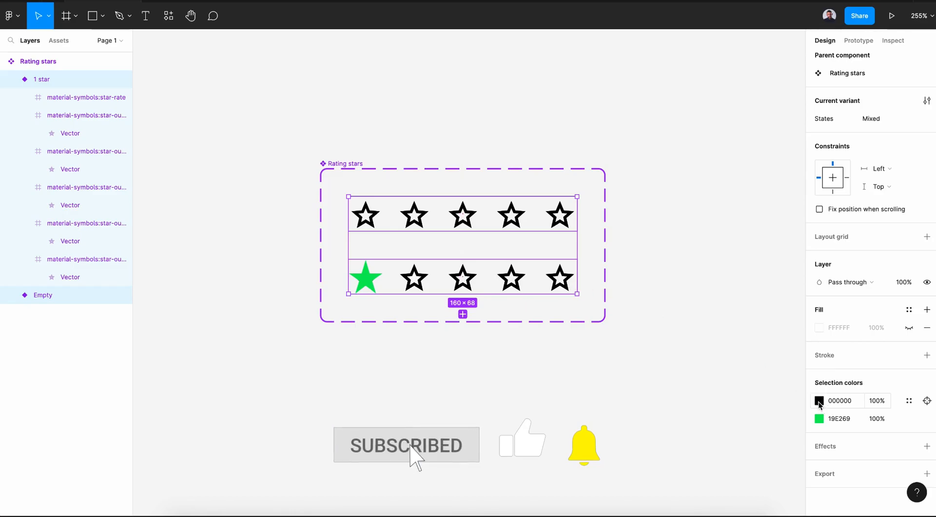
left_click(820, 400)
left_click_drag(672, 368, 658, 322)
left_click(625, 345)
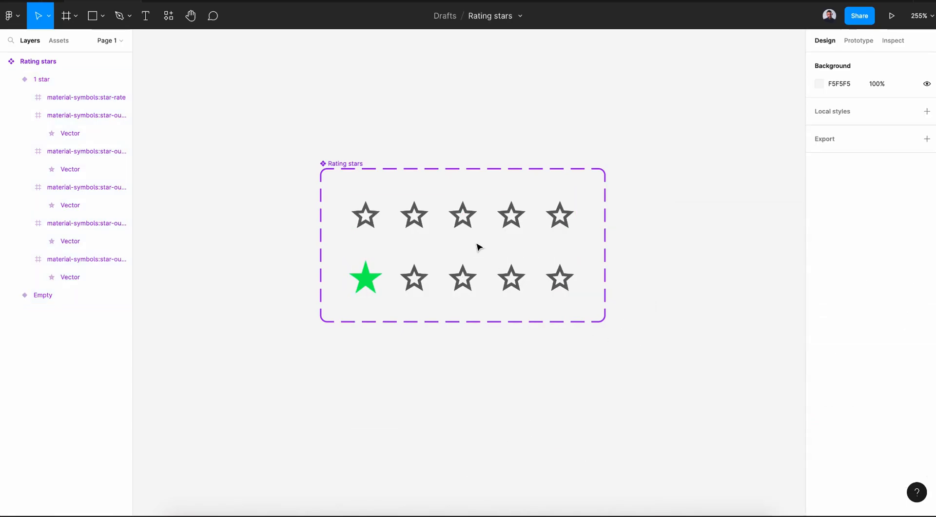
- Add a third variant and move a copy of the green star onto its second star position
left_click(487, 271)
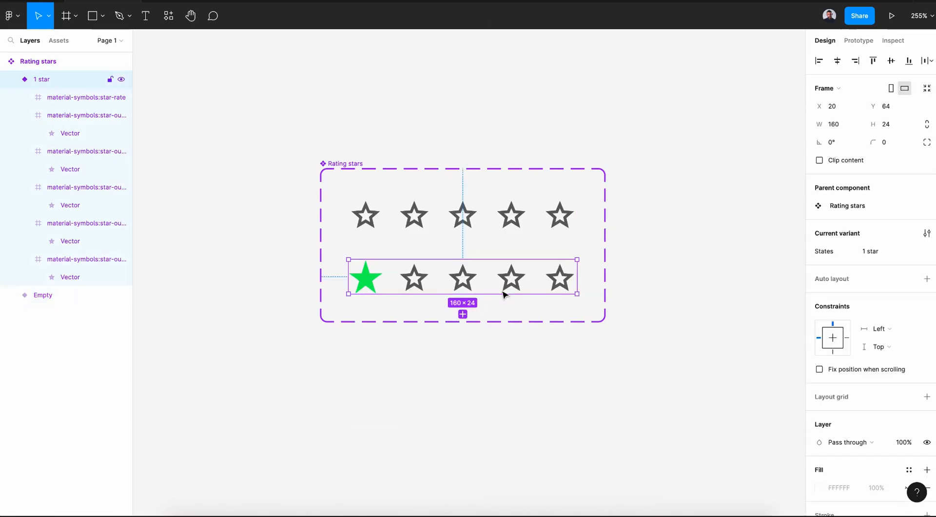
left_click(463, 314)
left_click(367, 344)
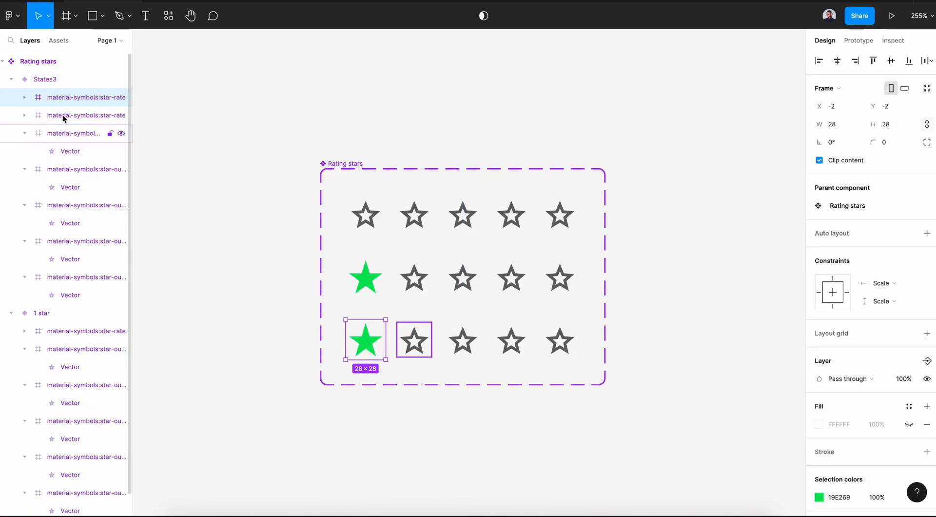
key("shift+Right")
key("shift+Right")
key("shift+Right")
key("shift+Right")
key("shift+Left")
key("Right")
key("Right")
key("Right")
key("Right")
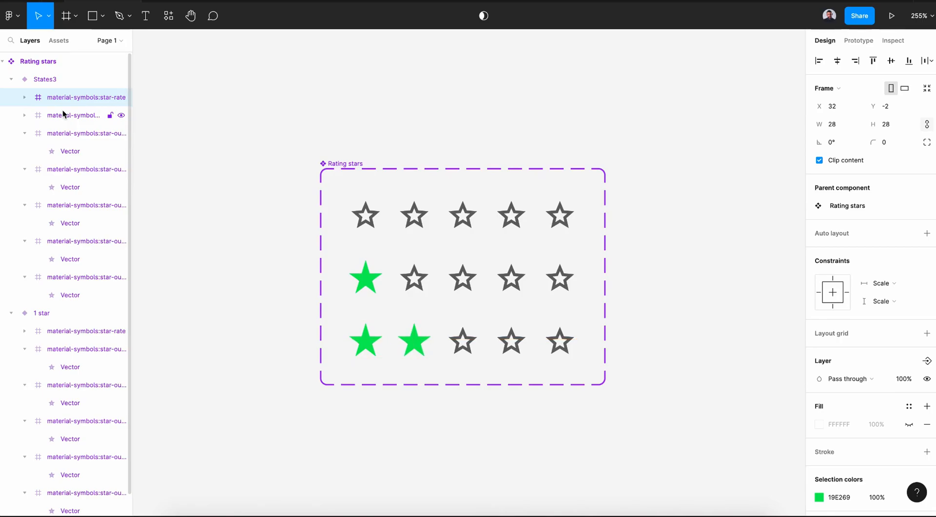
- Set the third variant's States value to 2 stars
left_click(282, 380)
left_click(496, 340)
left_click(886, 253)
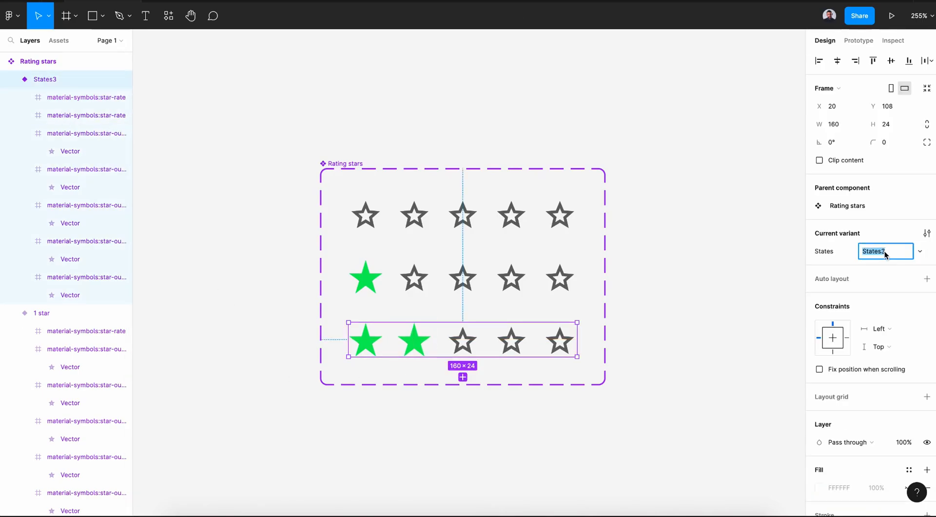
type("2 stars")
key("Return")
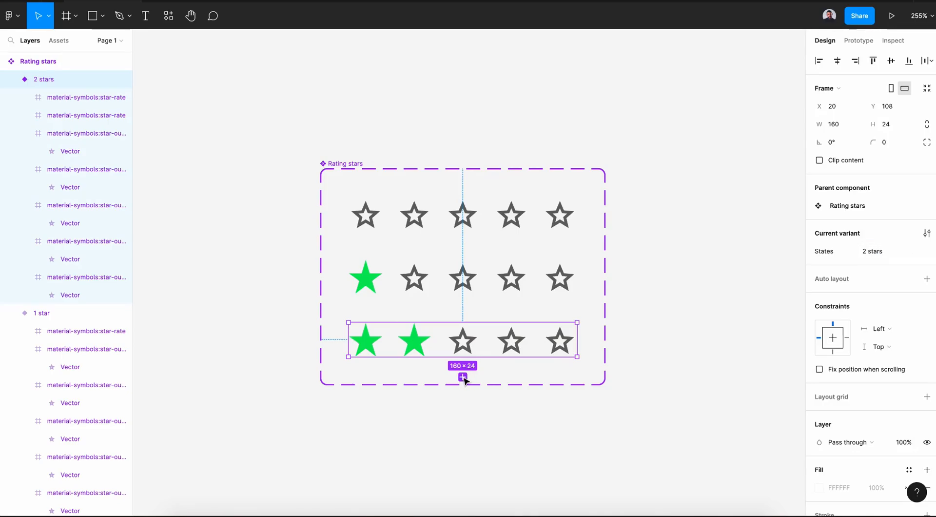
- Add a fourth variant and duplicate a green star onto its third star position
left_click(463, 377)
scroll(443, 340, "down", 5)
left_click(425, 284)
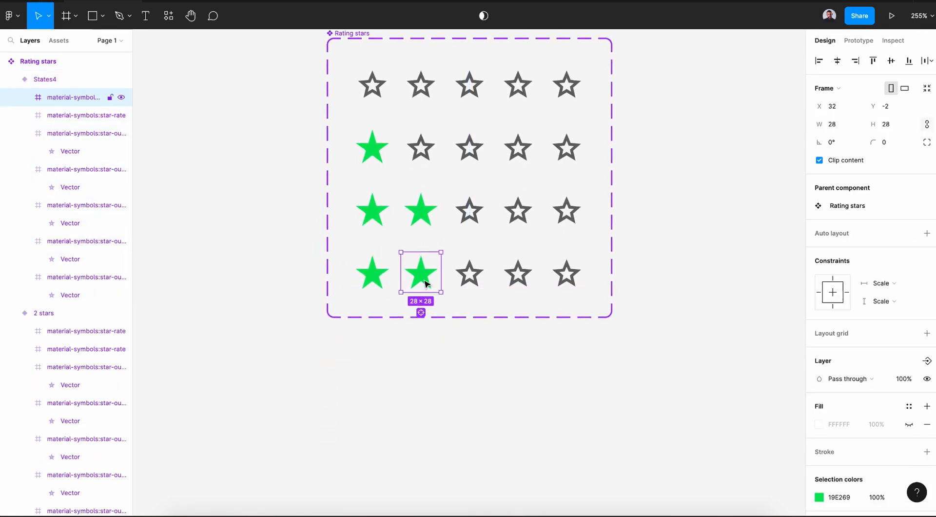
key("ctrl+d")
key("shift+Right")
key("shift+Right")
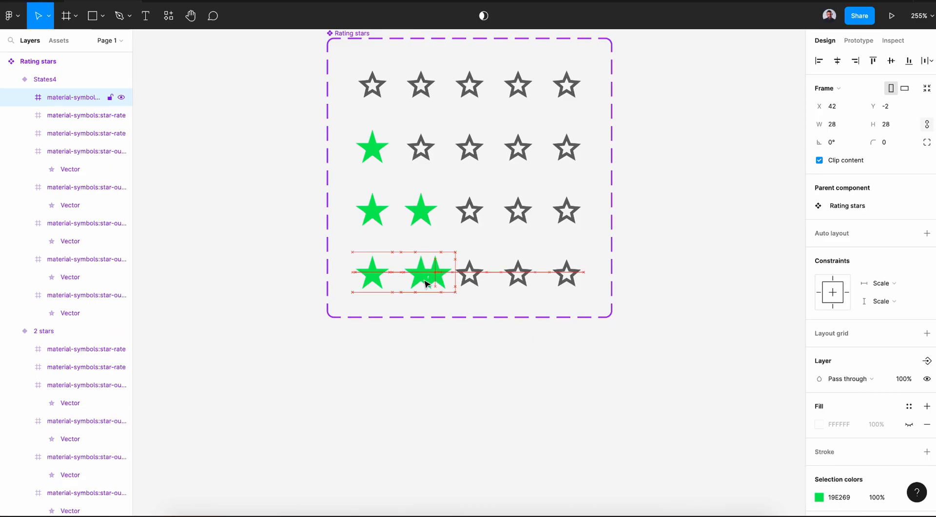
key("shift+Right")
key("shift+Right")
key("Left")
key("Left")
key("Left")
key("Left")
key("Left")
key("Left")
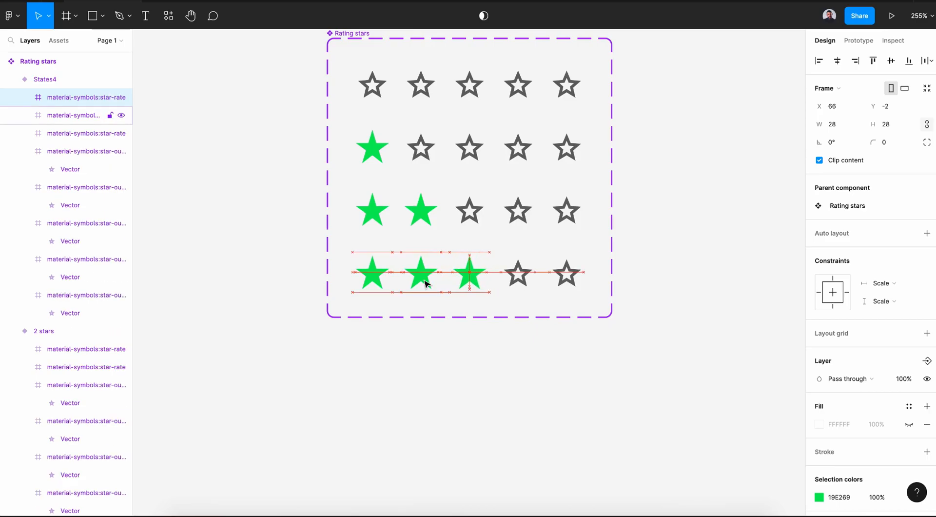
- Set the fourth variant's States value to 3 stars
left_click(458, 397)
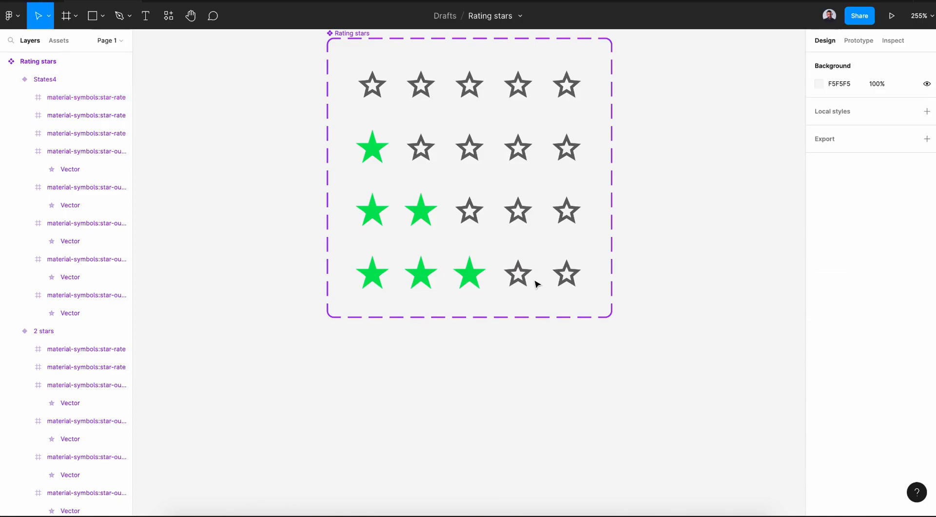
left_click(535, 286)
left_click(895, 250)
type("3")
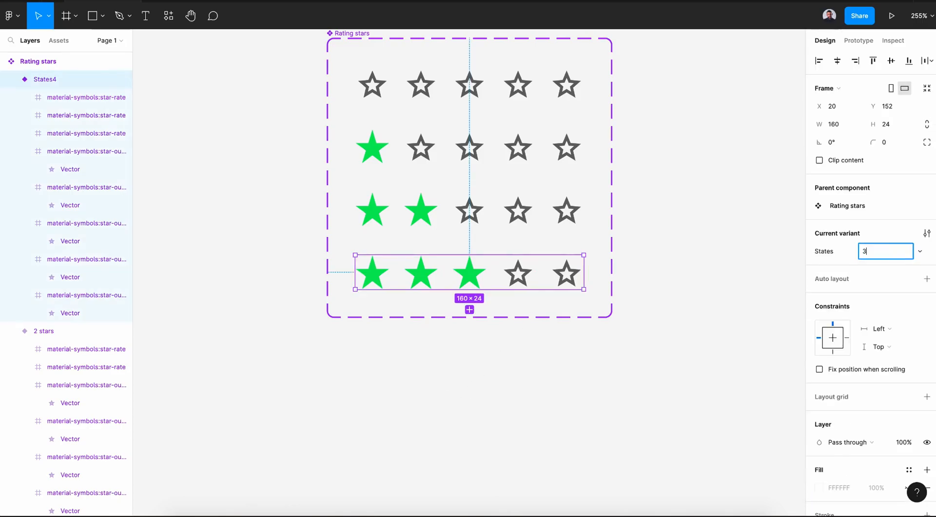
type(" stars")
key("Return")
- Add a fifth variant and duplicate a green star onto its fourth star position
left_click(469, 309)
left_click(473, 342)
key("super+d")
key("shift+Right")
key("shift+Right")
key("shift+Right")
key("Right")
key("Right")
key("Right")
key("Right")
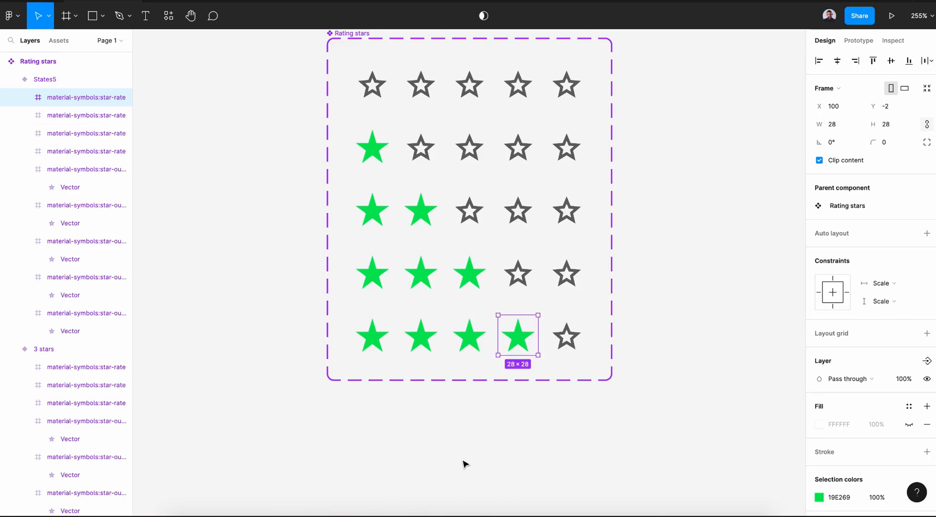
- Set the fifth variant's States value to 4 stars
left_click(463, 464)
left_click(560, 351)
left_click(890, 254)
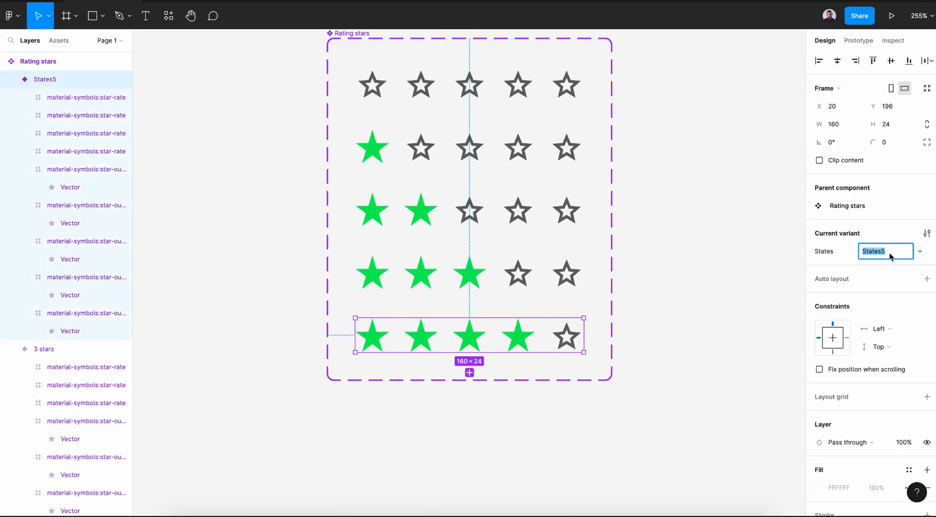
type("4 stars")
key("Return")
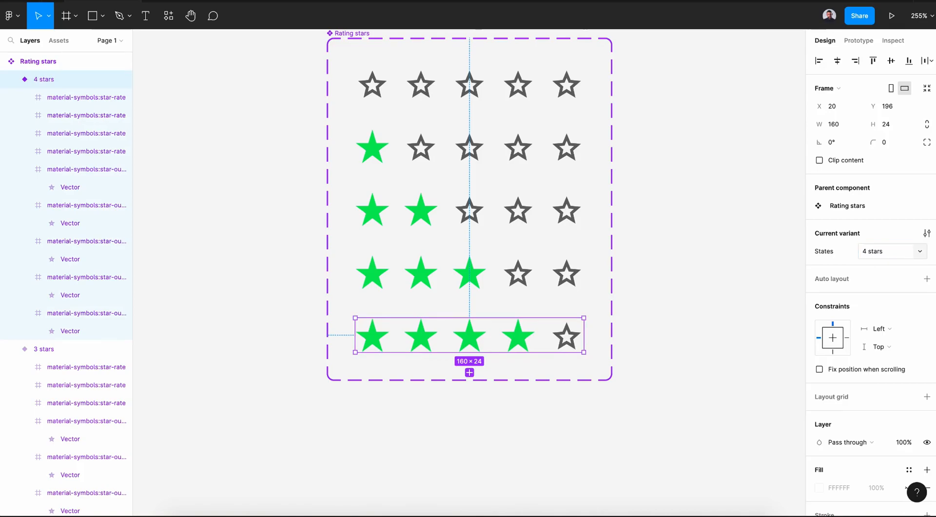
- Add a sixth variant and place a green star over its fifth star
scroll(490, 271, "down", 3)
left_click(483, 267)
left_click(531, 292)
left_click_drag(530, 291, 567, 292)
left_click(437, 486)
key("shift+1")
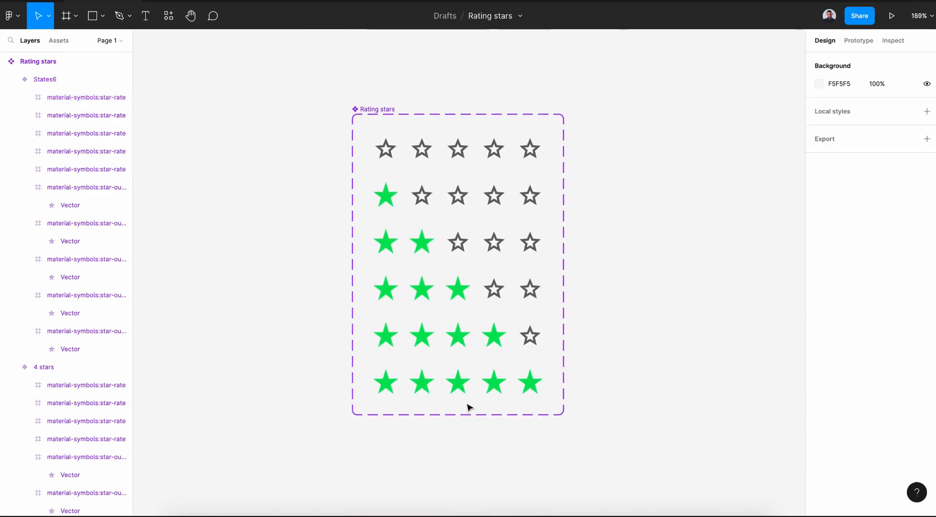
- Set the sixth variant's States value to 5 stars
left_click(468, 393)
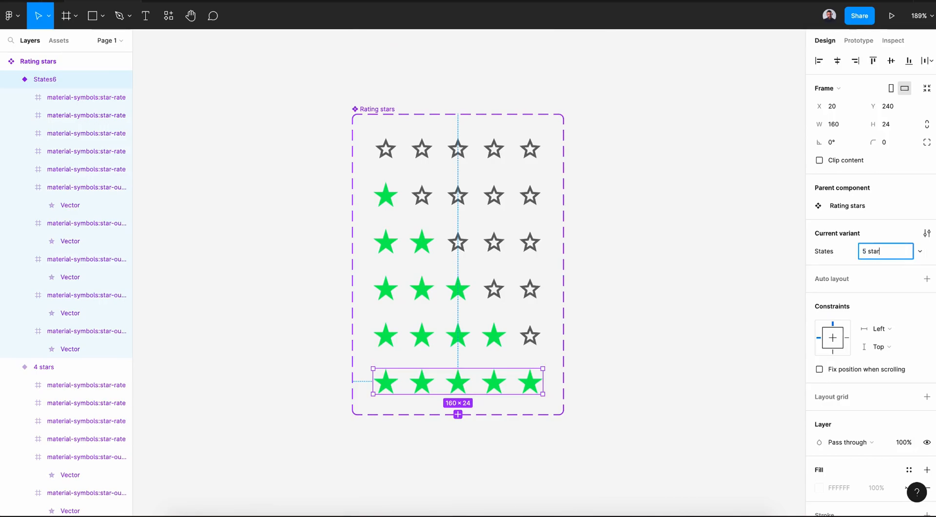
left_click(779, 223)
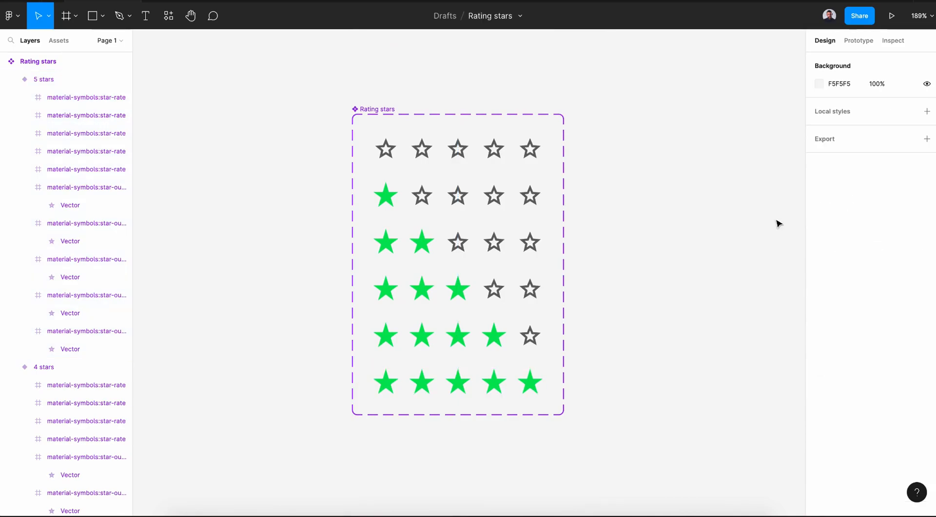
- Link the empty variant's first star to the 1 star variant, triggered while hovering, with Smart animate
left_click(860, 43)
scroll(426, 169, "up", 3)
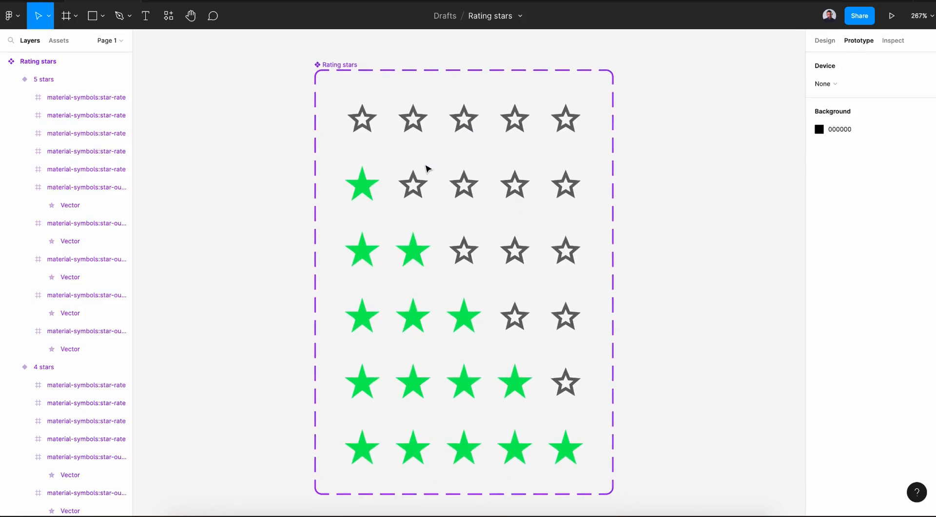
double_click(362, 120)
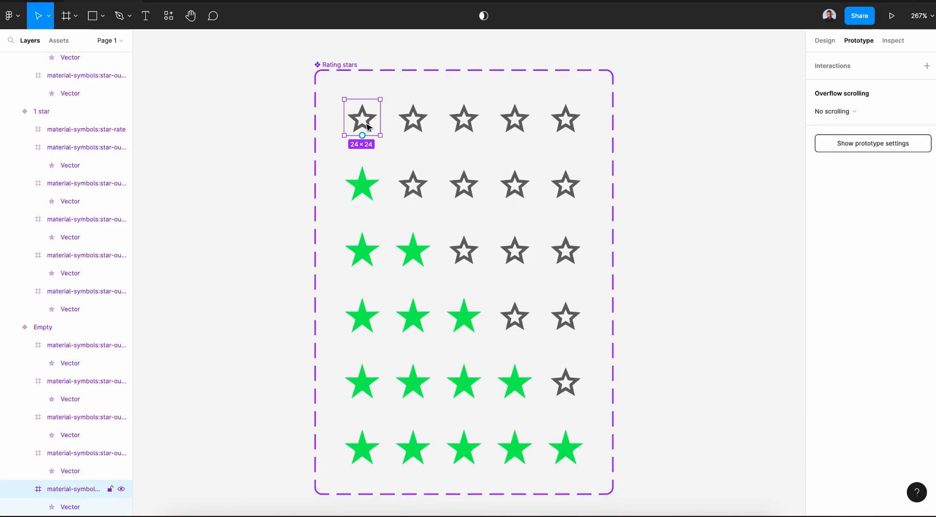
left_click(412, 163)
left_click(422, 133)
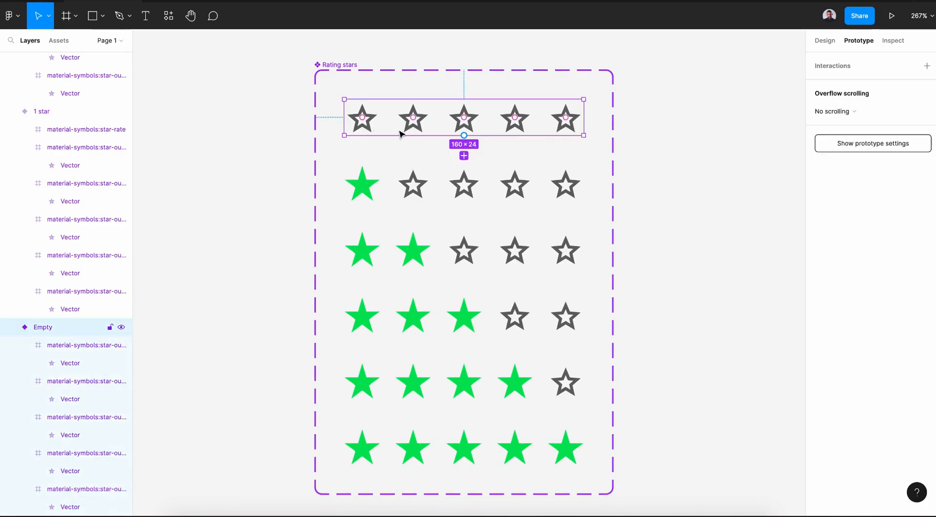
double_click(366, 121)
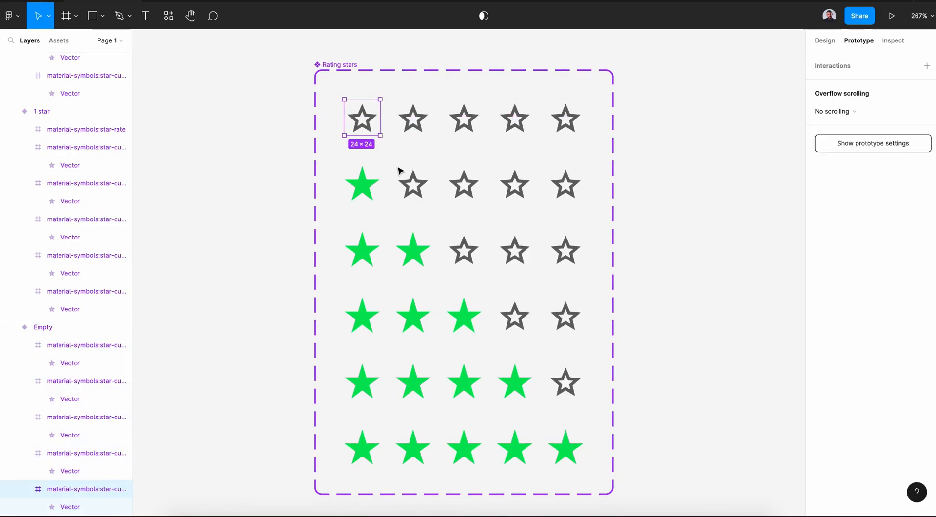
mouse_move(362, 138)
left_click_drag(364, 140, 367, 183)
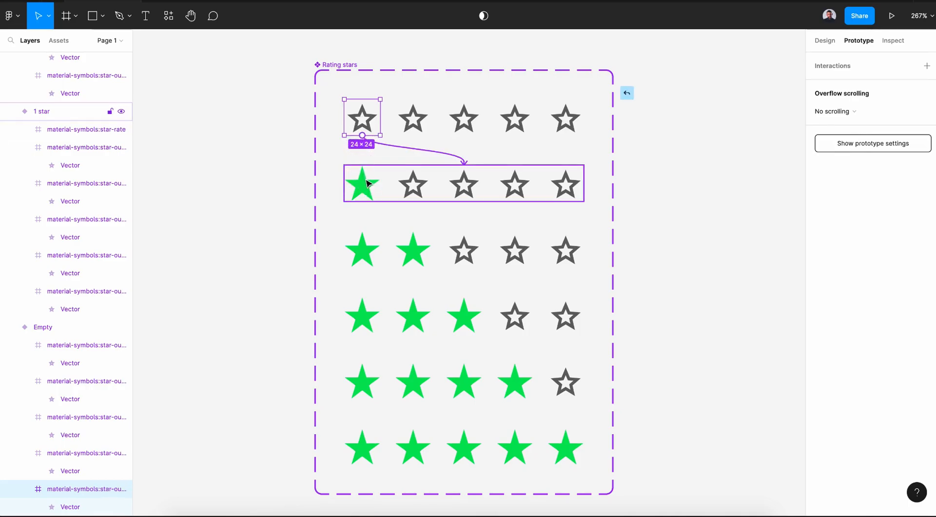
left_click(707, 112)
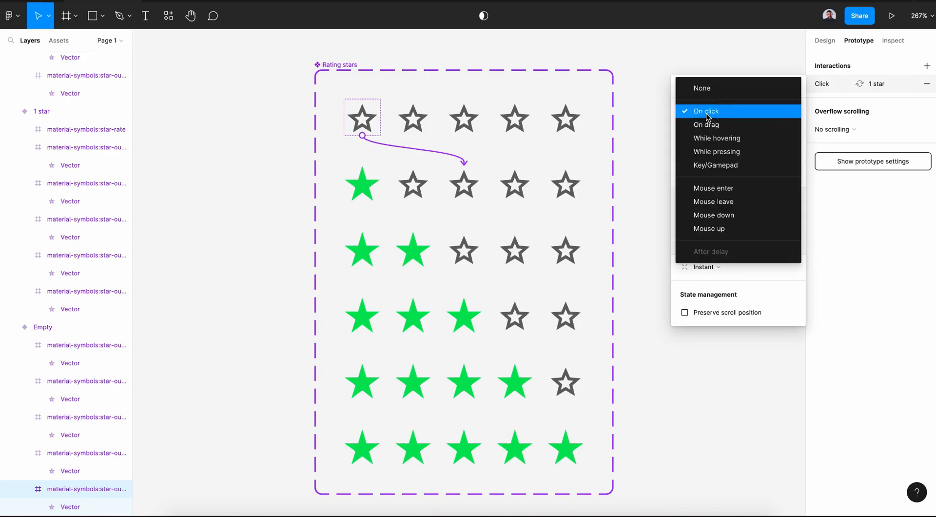
left_click(711, 139)
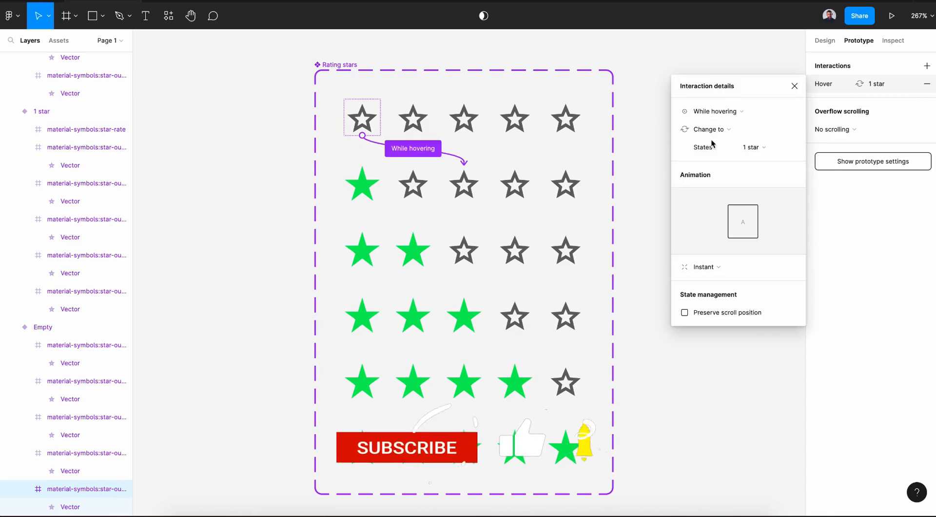
left_click(704, 267)
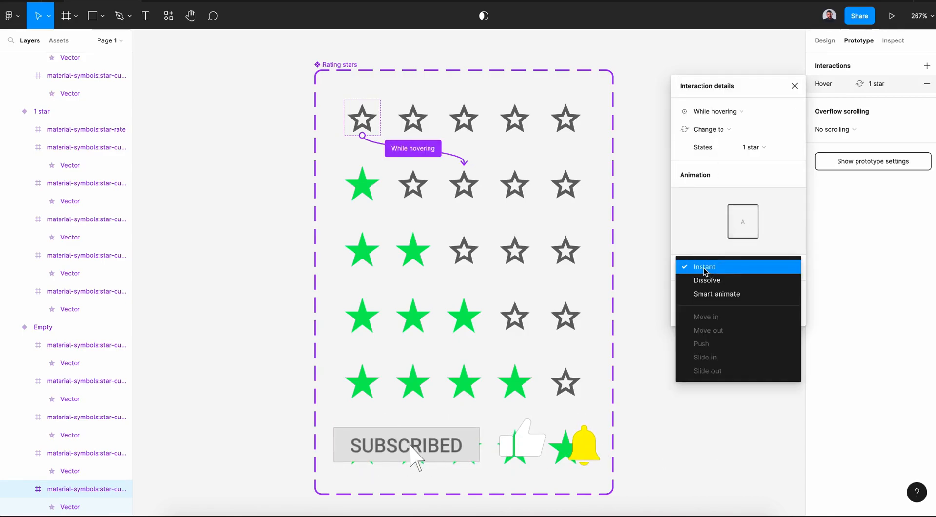
left_click(710, 297)
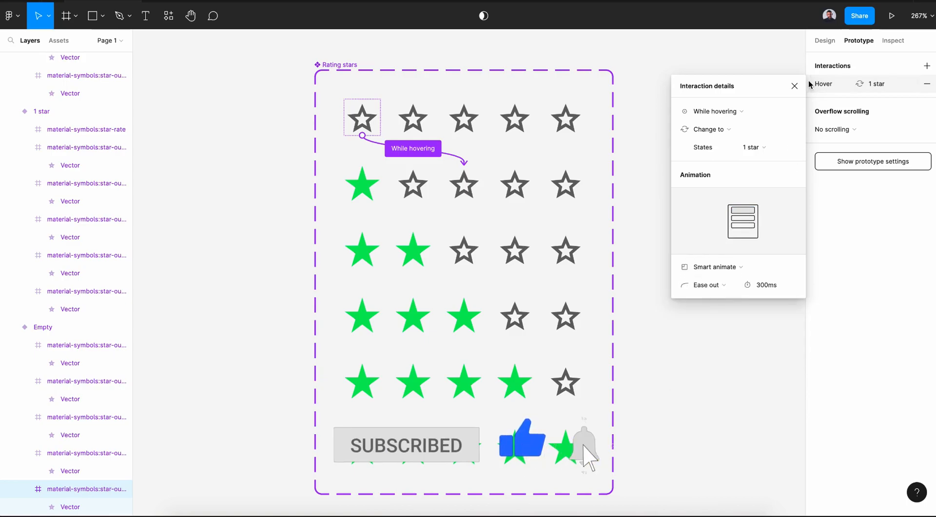
- Link the empty variant's second star to the 2 stars variant, triggered while hovering
left_click(412, 122)
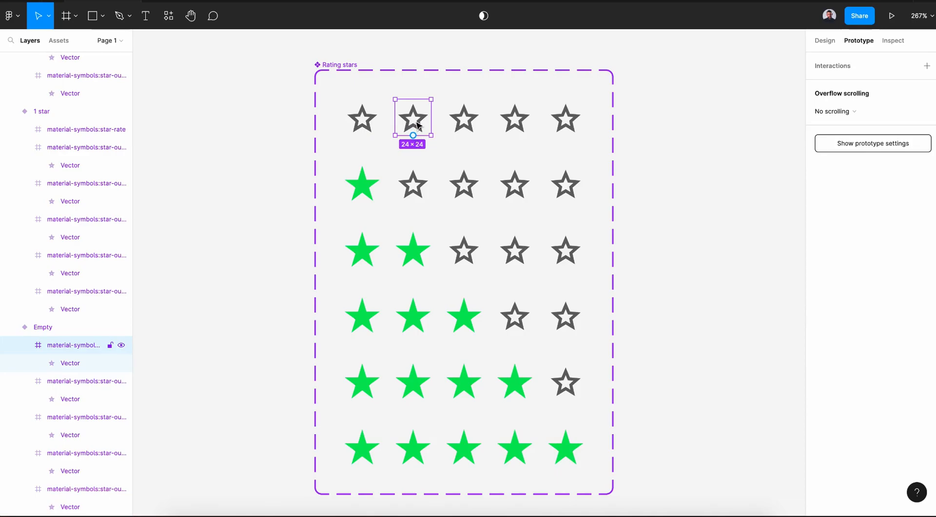
left_click_drag(417, 131, 464, 241)
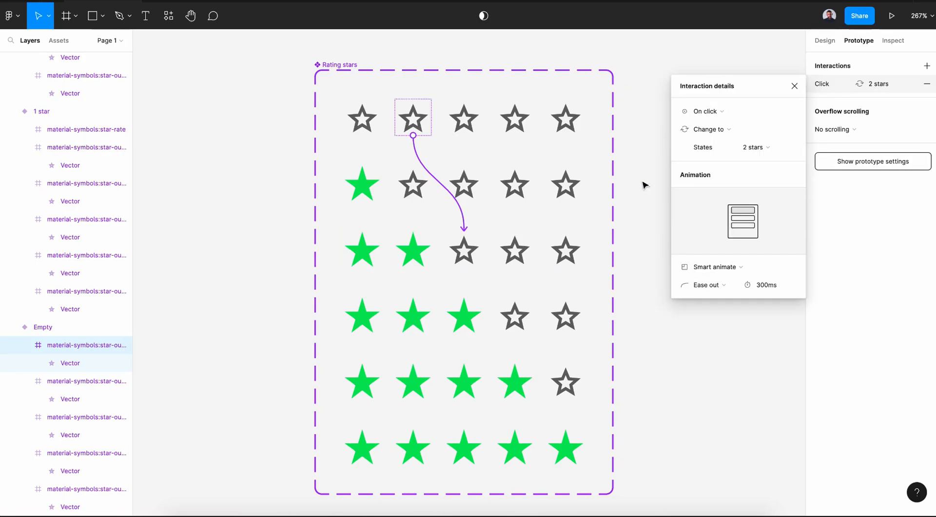
left_click(707, 111)
left_click(684, 146)
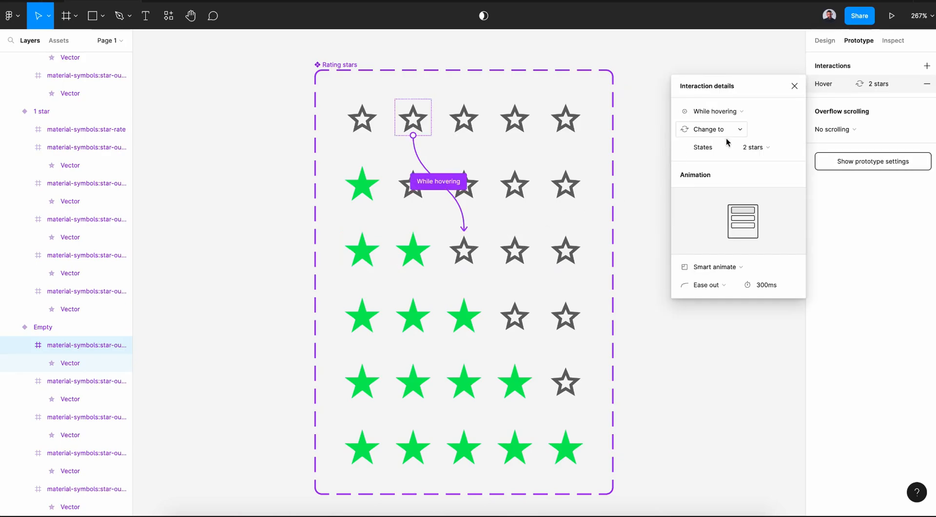
left_click(795, 86)
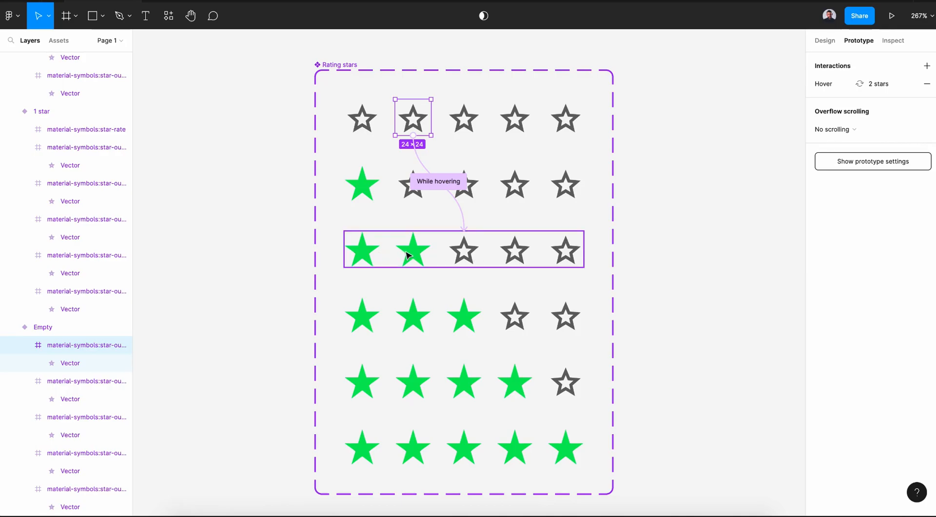
- Link the empty variant's third star to the 3 stars variant, triggered while hovering
left_click(463, 124)
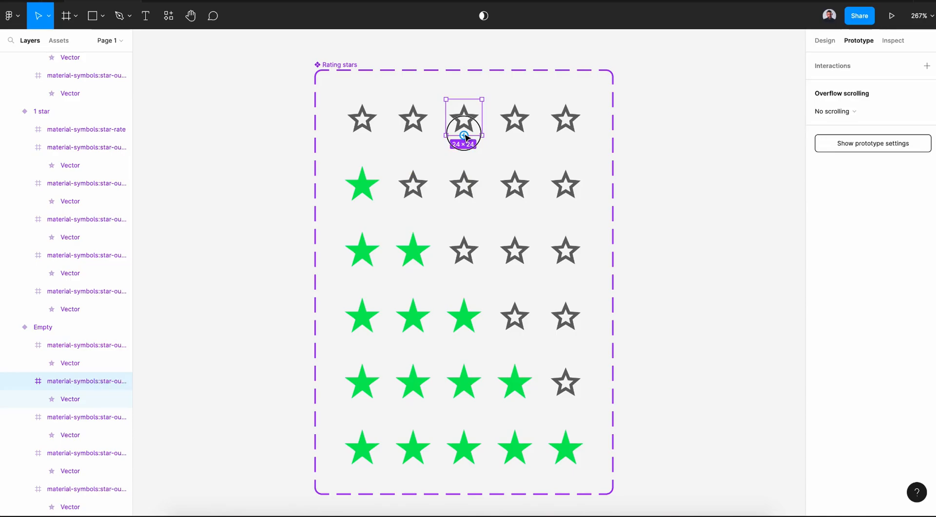
left_click_drag(465, 136, 471, 318)
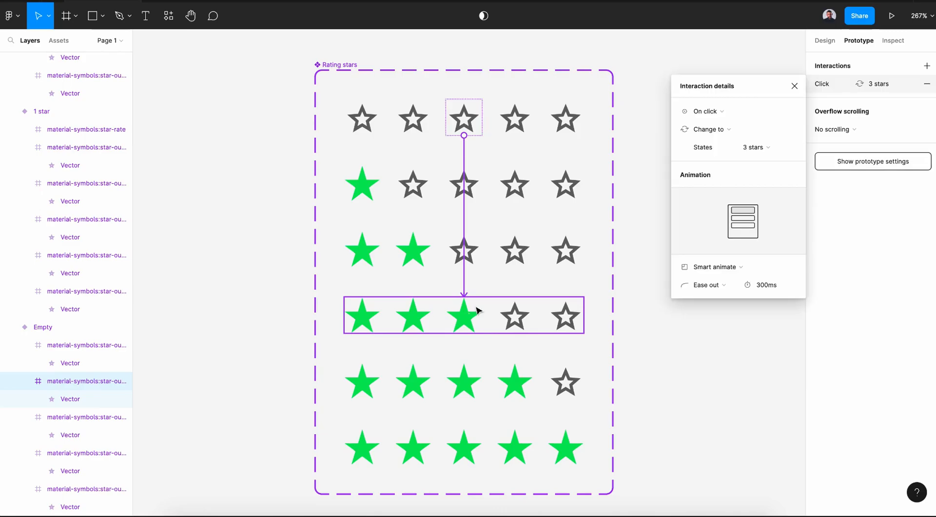
left_click(715, 110)
left_click(717, 138)
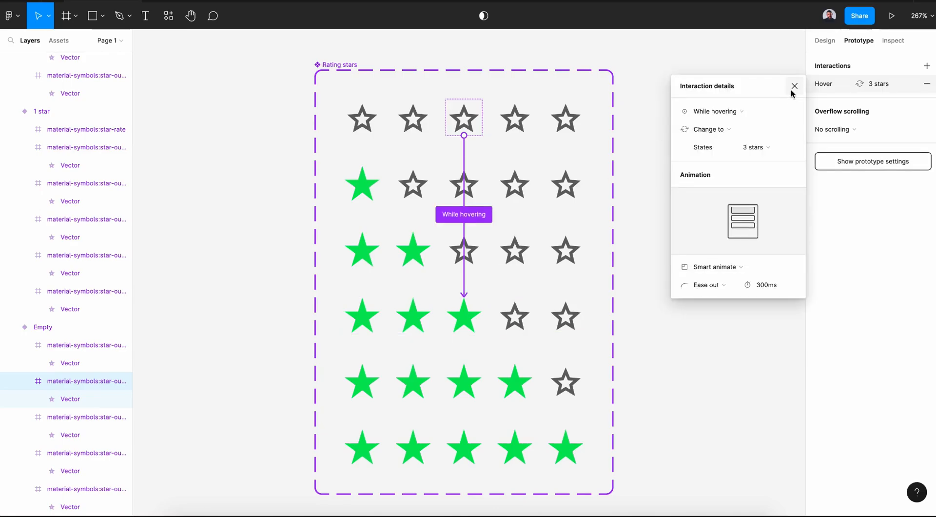
left_click(795, 87)
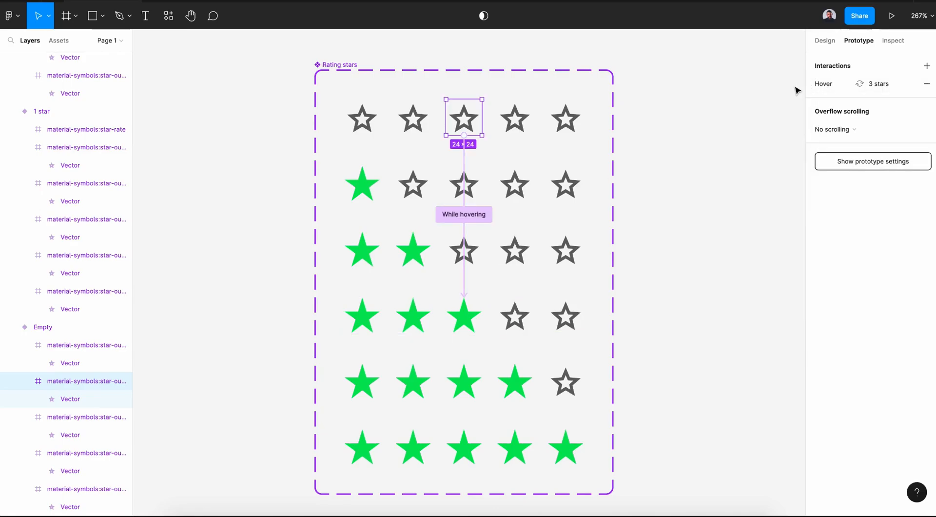
- Link the empty variant's fourth star to the 4 stars variant, triggered while hovering
left_click(514, 118)
left_click_drag(515, 135, 449, 377)
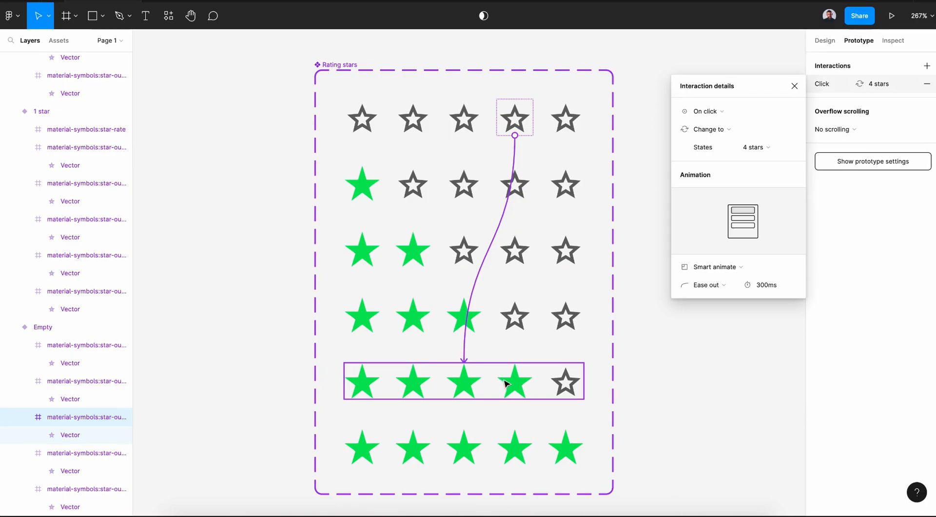
left_click(734, 110)
left_click(741, 144)
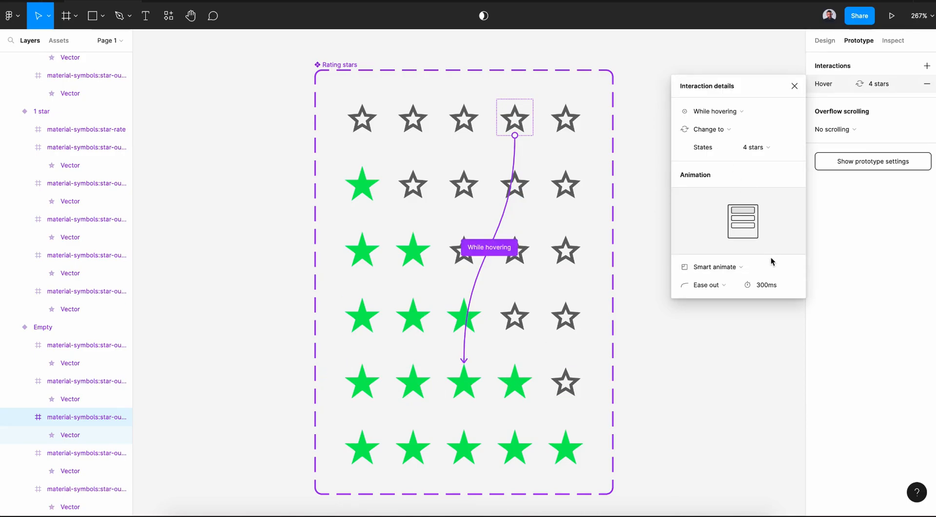
left_click(794, 86)
- Link the empty variant's fifth star to the 5 stars variant, triggered while hovering
left_click(565, 122)
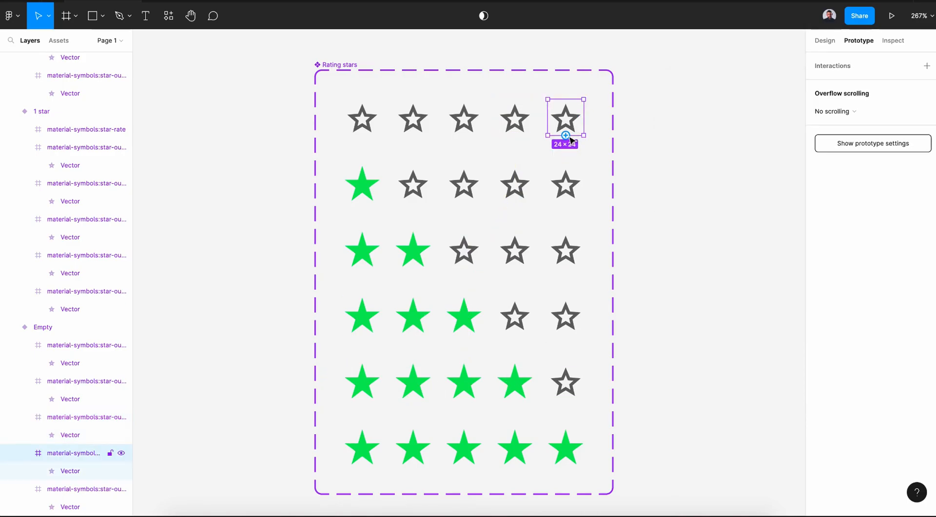
left_click_drag(559, 157, 461, 442)
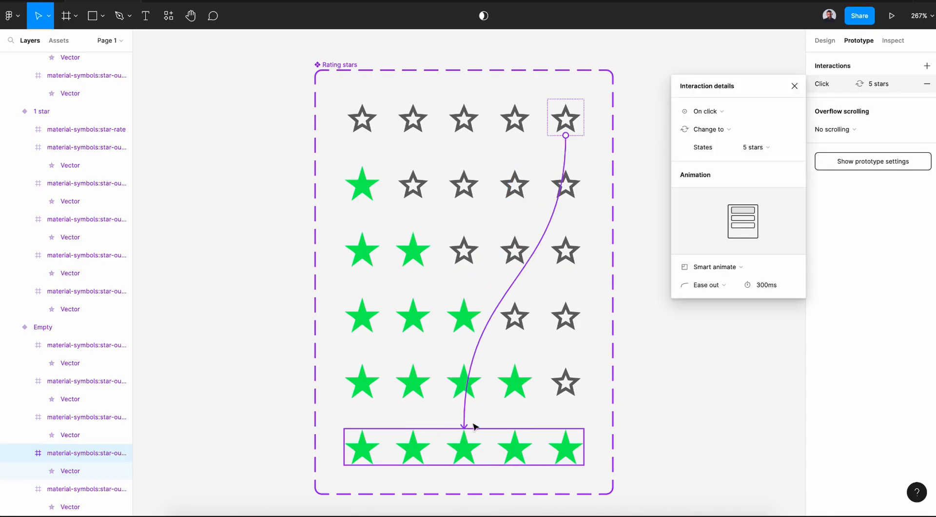
left_click(710, 111)
left_click(723, 142)
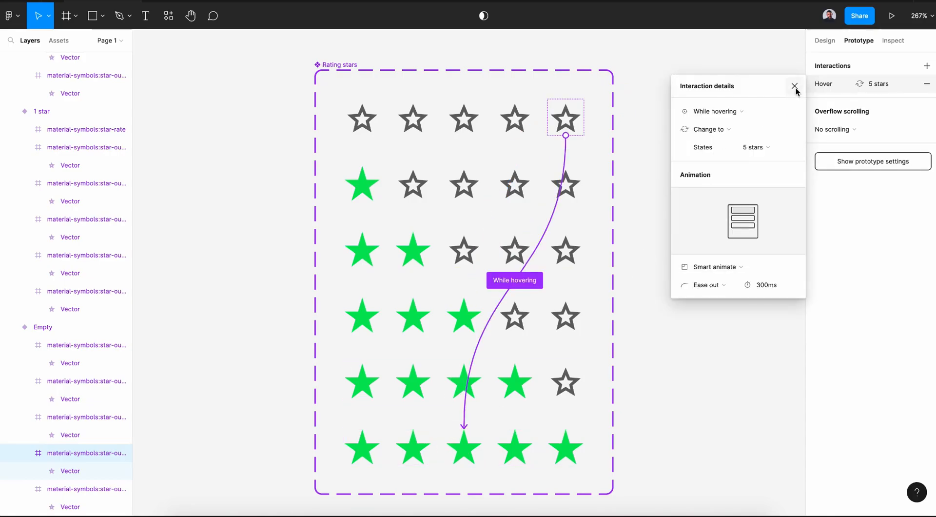
left_click(794, 86)
left_click(715, 159)
- Draw a frame about 347 × 245 beside the Rating stars component
scroll(702, 161, "down", 3)
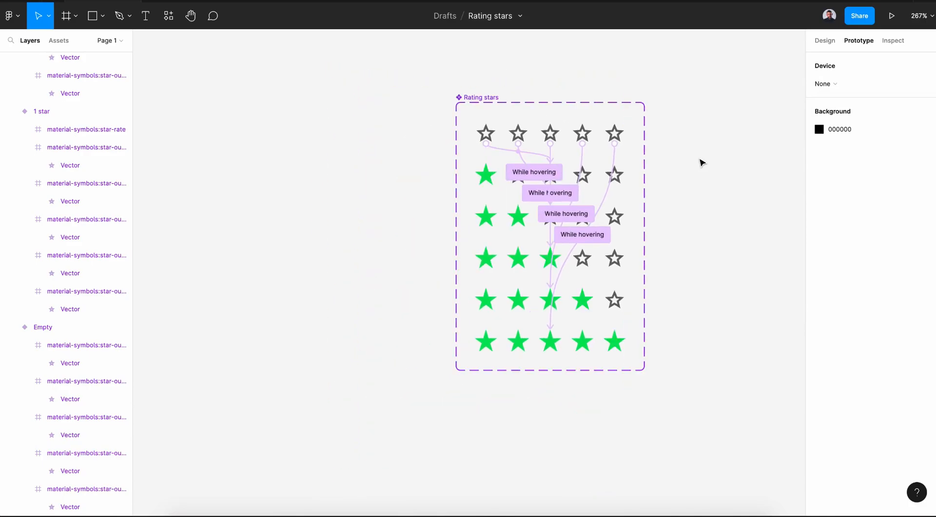
scroll(702, 163, "right", 5)
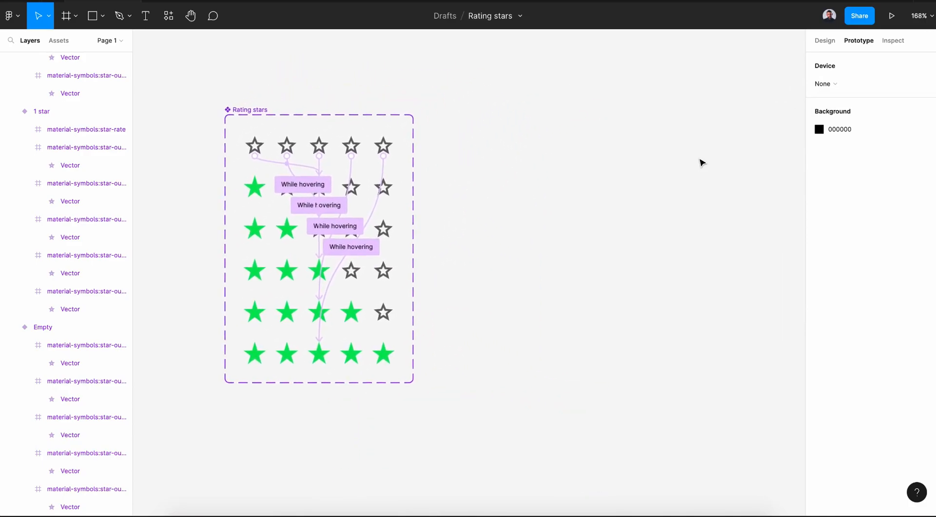
left_click(66, 16)
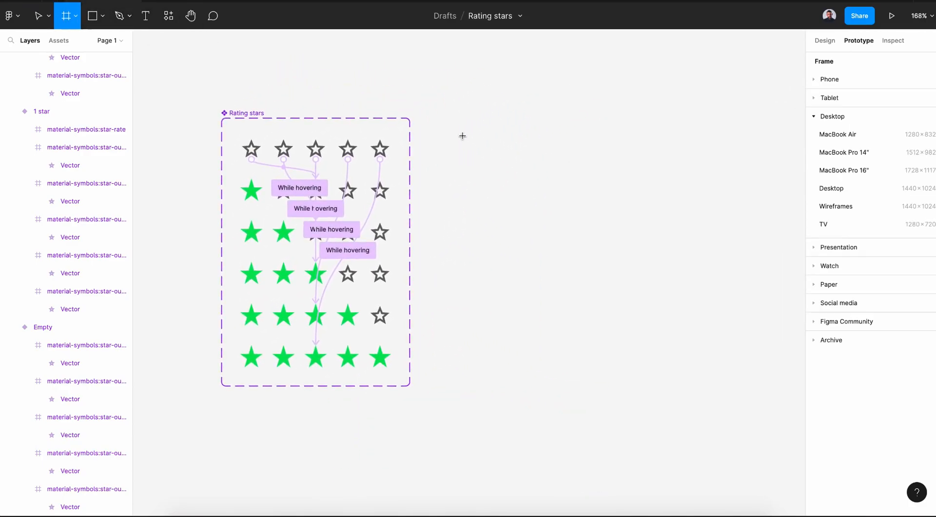
left_click_drag(456, 132, 782, 362)
- Place an instance of the Rating stars component in the centre of the new frame
left_click(58, 41)
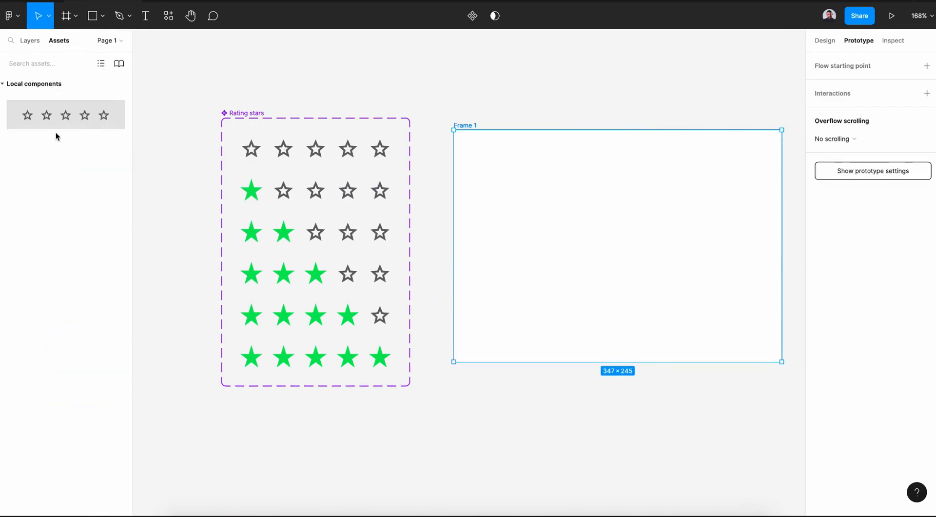
left_click_drag(54, 120, 597, 247)
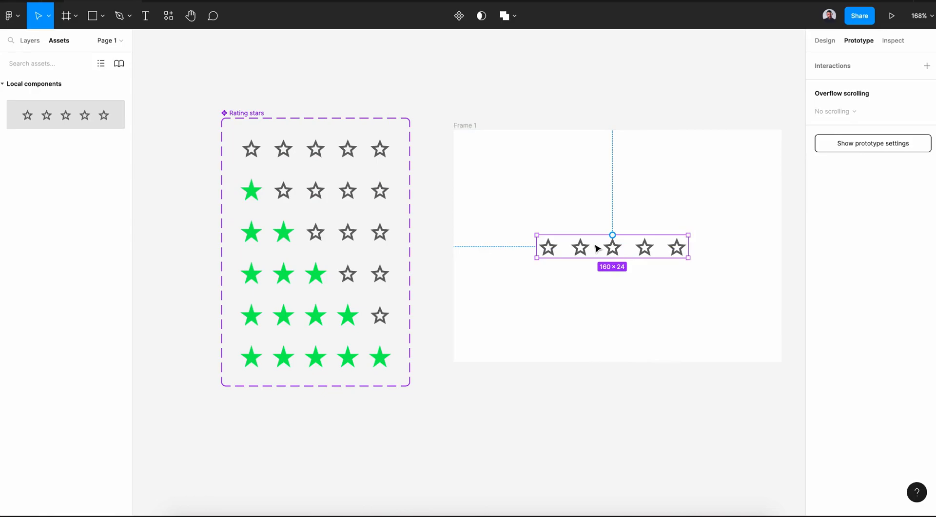
left_click(496, 127)
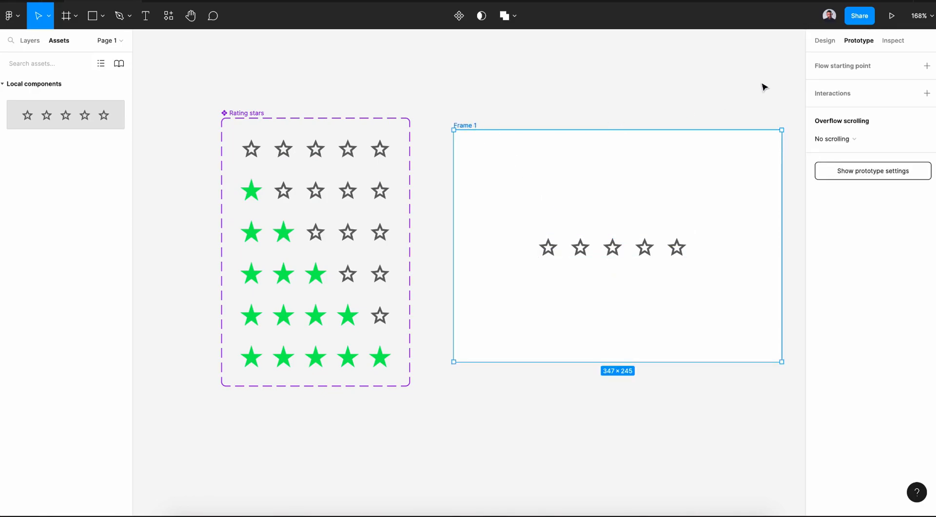
- Present the prototype and test the rating by clicking its stars
left_click(897, 16)
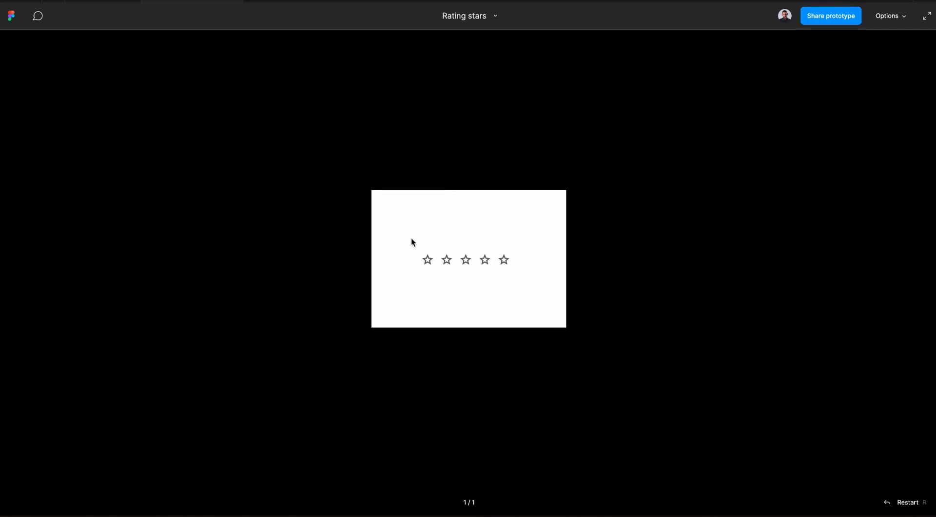
left_click(503, 260)
left_click(440, 261)
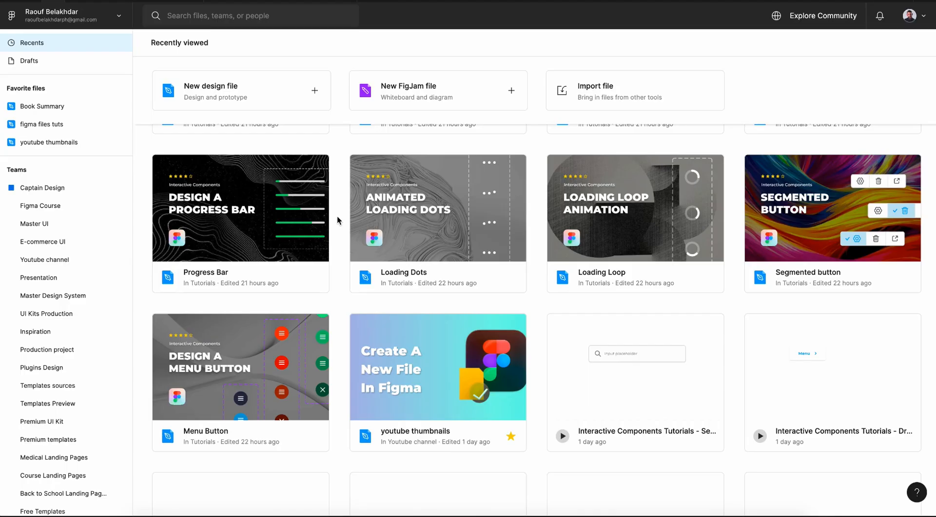
scroll(337, 216, "up", 3)
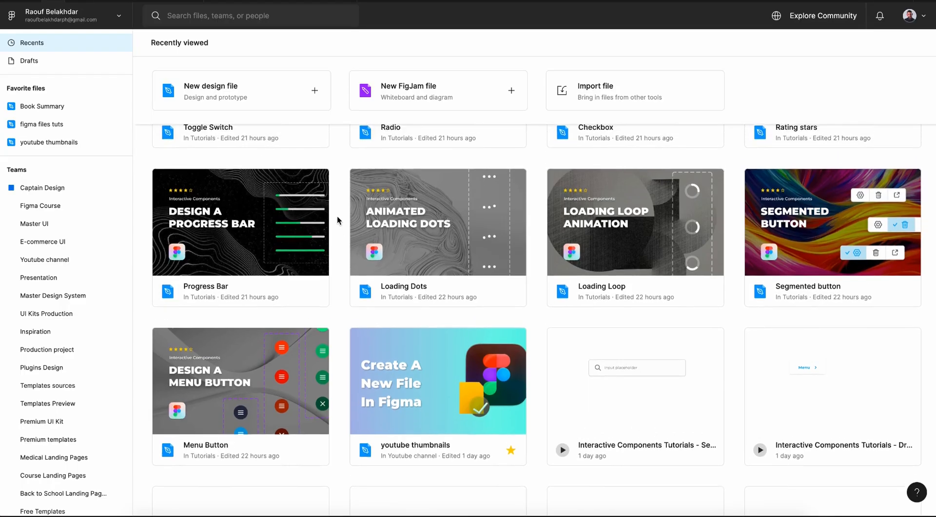
scroll(337, 217, "up", 2)
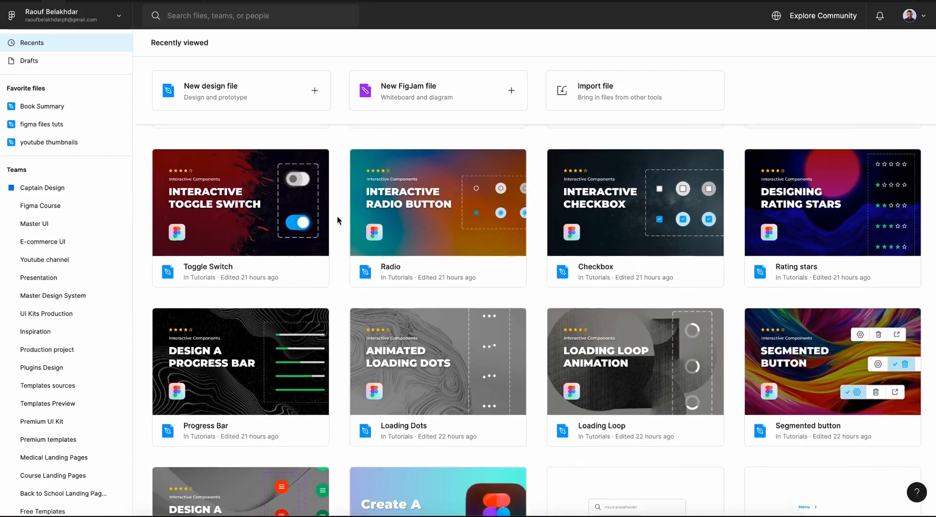
scroll(338, 216, "up", 3)
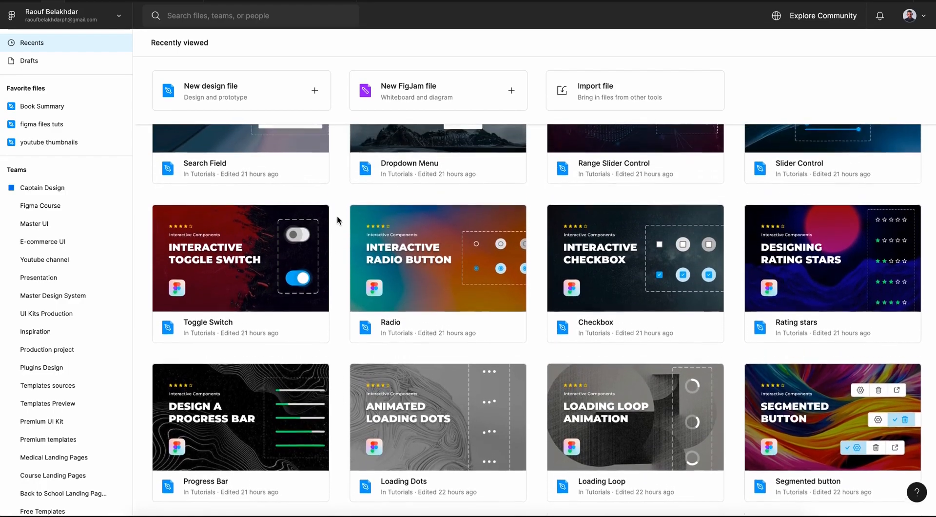
- Open the Master UI Plus - Create Dynamic User Interfaces file from the recently viewed files
scroll(337, 221, "up", 2)
scroll(337, 215, "up", 3)
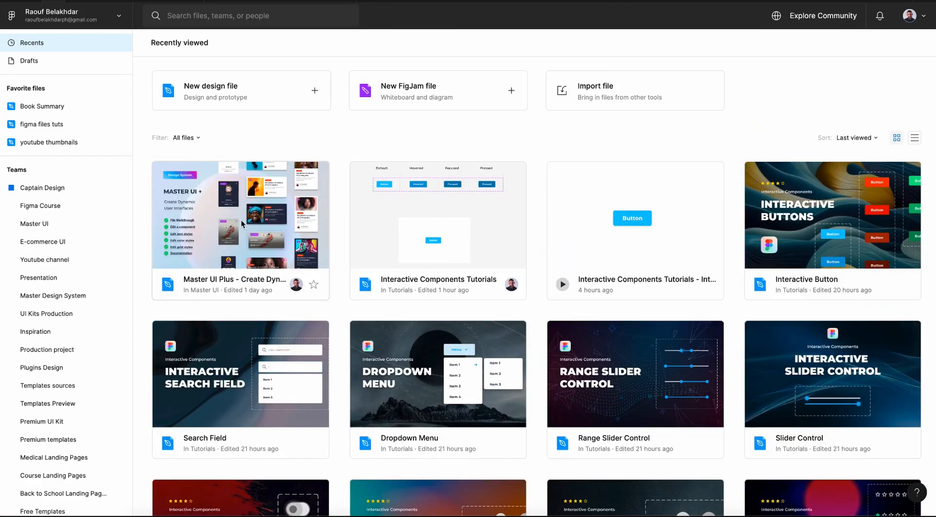
double_click(241, 220)
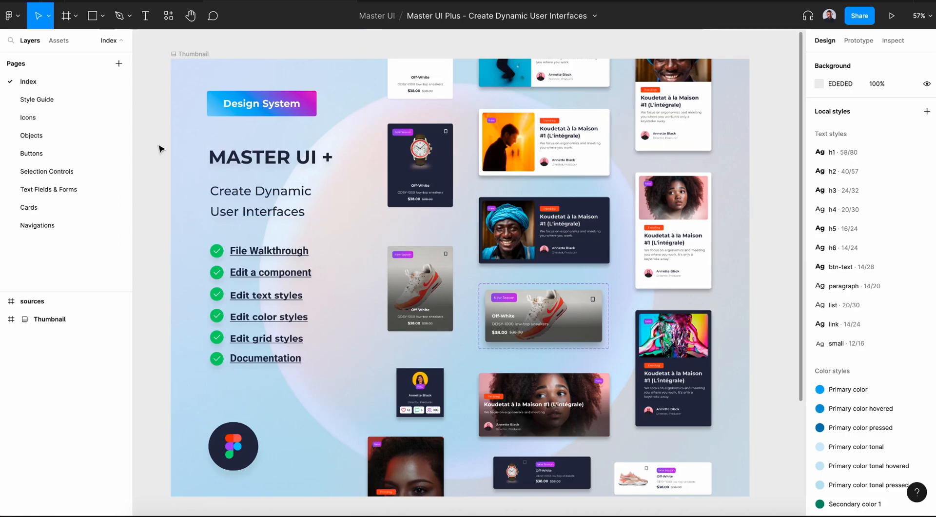
- Browse the file's pages for Icons, Objects, Buttons, Selection Controls, Text Fields & Forms and Cards
left_click(78, 116)
left_click(72, 127)
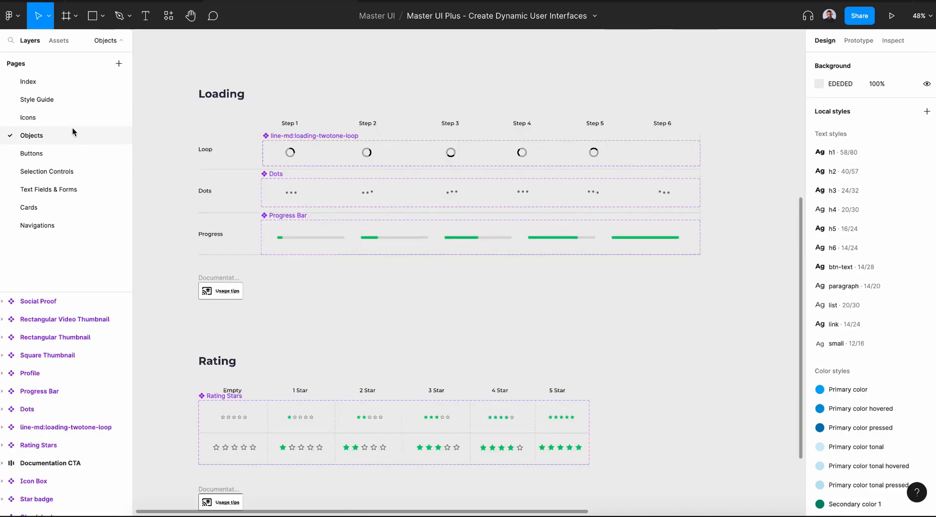
left_click(74, 153)
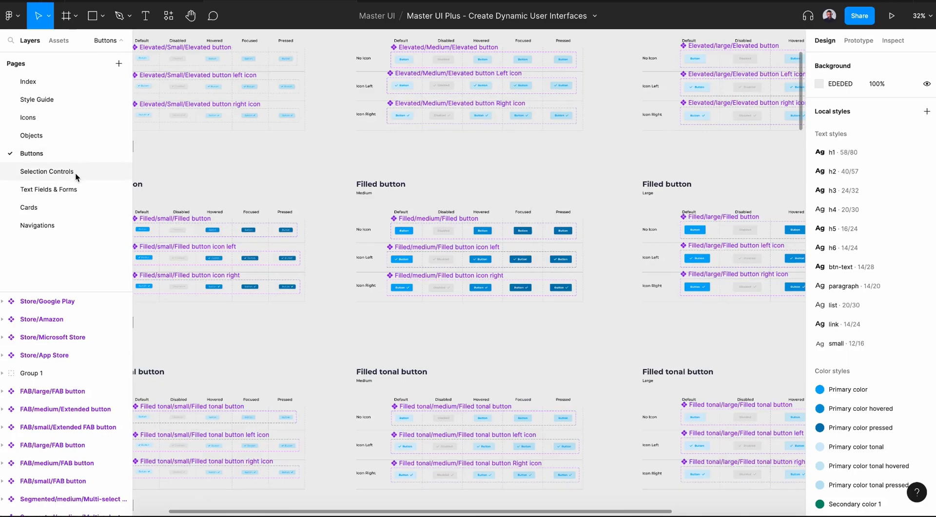
left_click(75, 173)
left_click(75, 191)
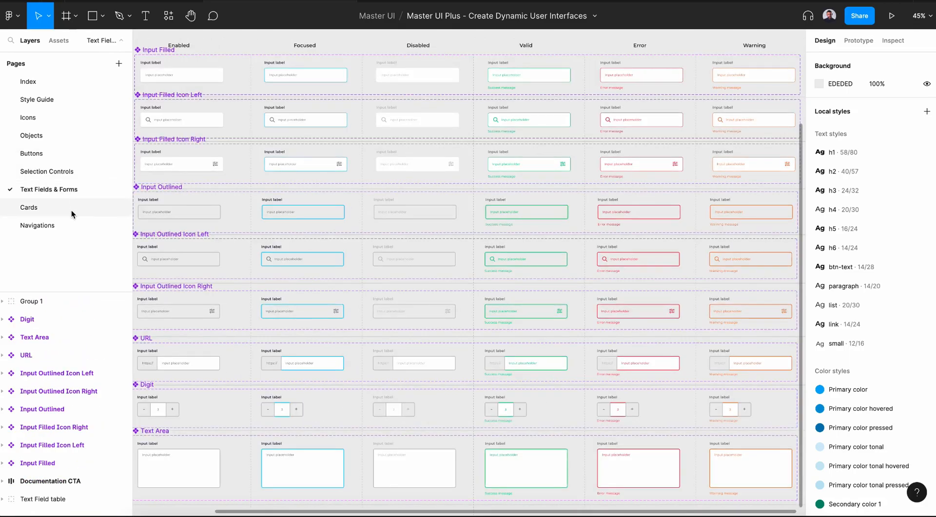
left_click(72, 209)
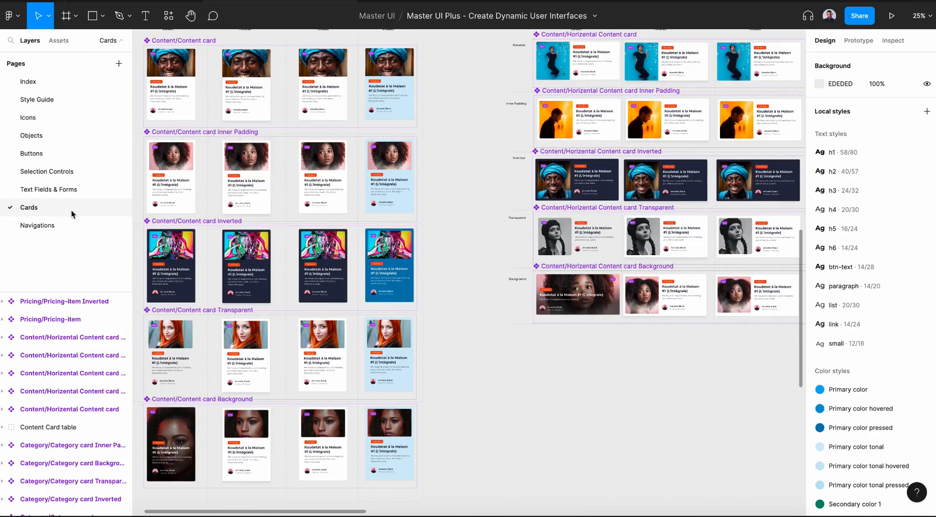